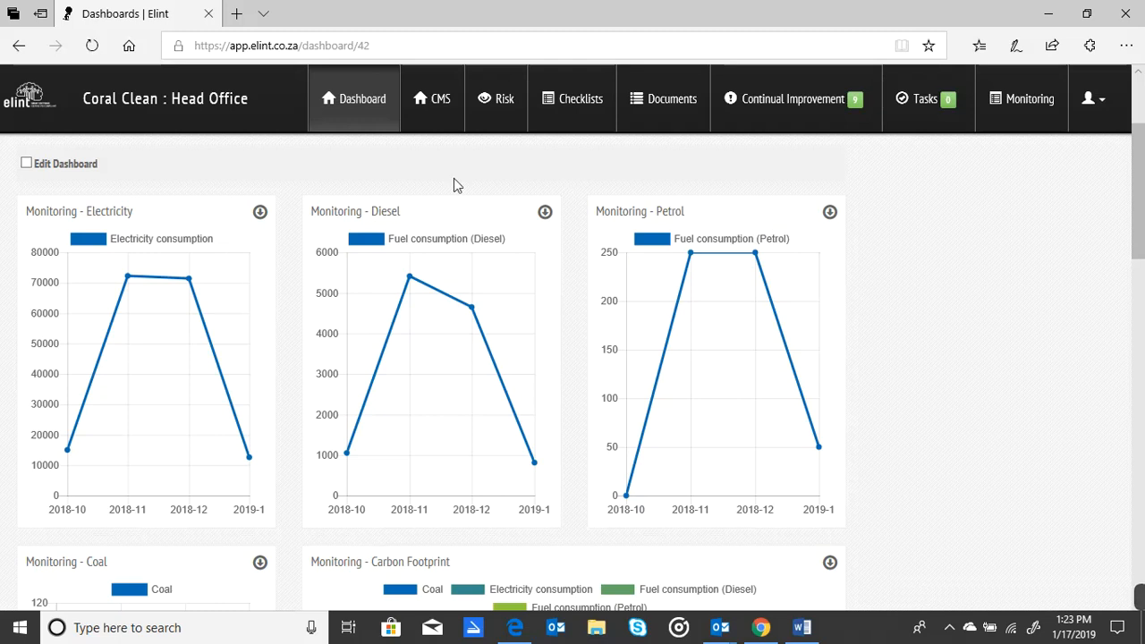
# Review the dashboard's monitoring charts and the report form and details of the 2018 Fuel usages location.
pyautogui.moveTo(1143, 206); pyautogui.dragTo(1143, 233)
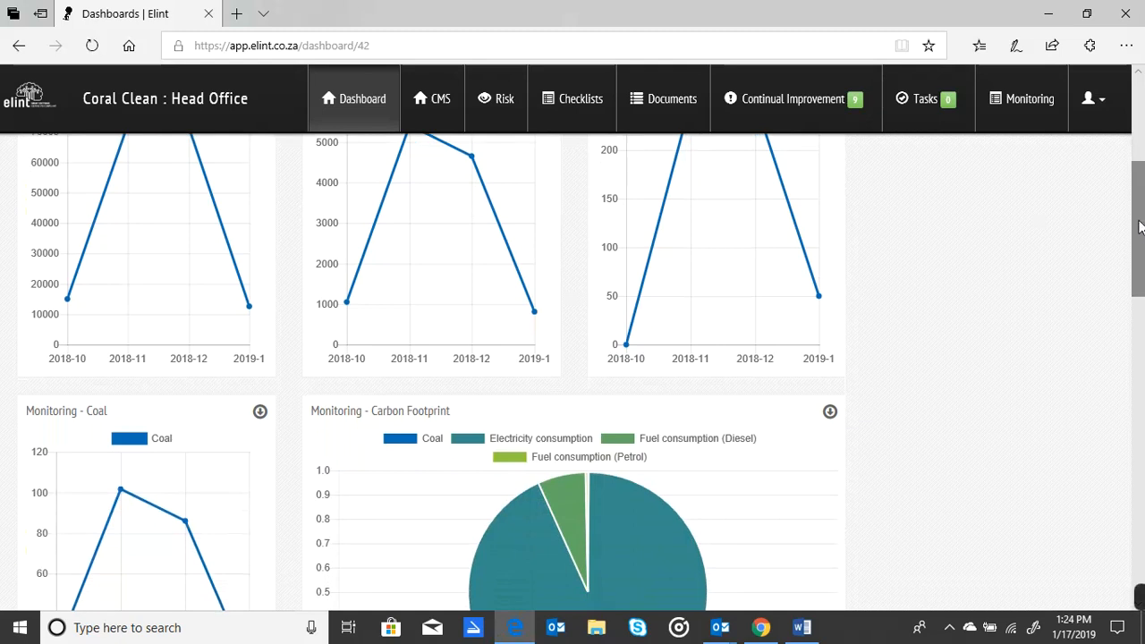
pyautogui.moveTo(1143, 232); pyautogui.dragTo(1143, 285)
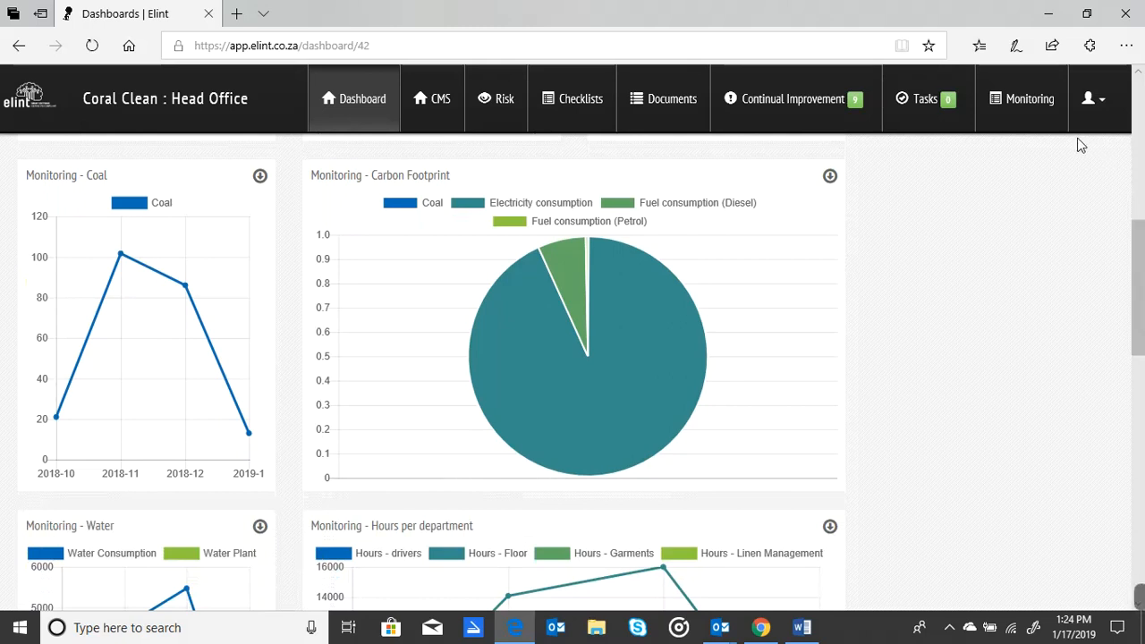
pyautogui.click(1038, 109)
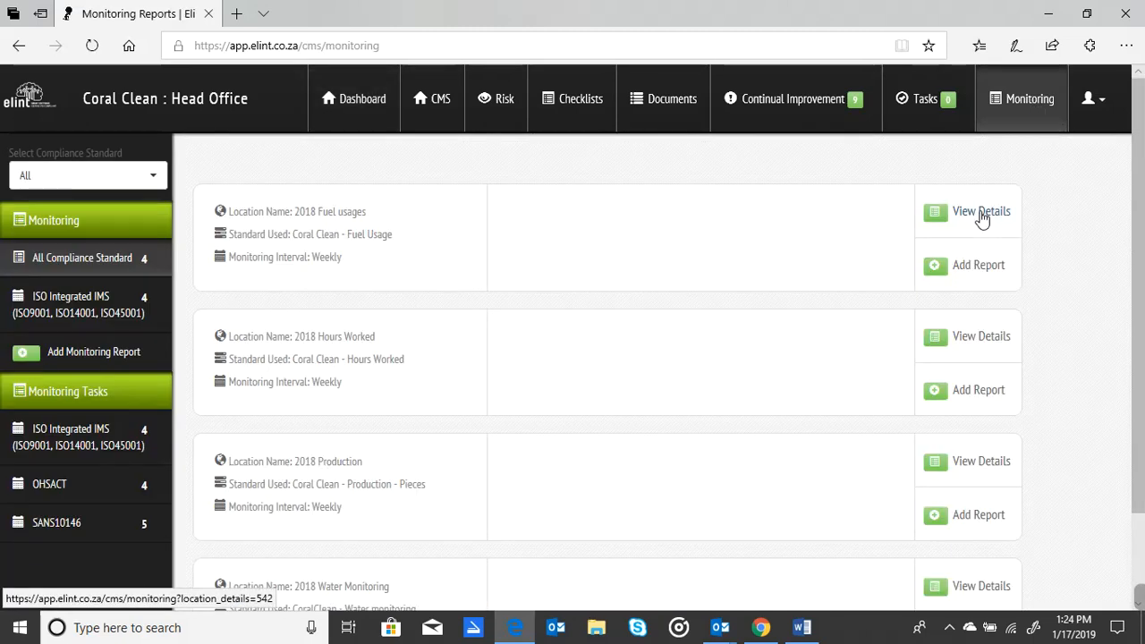
pyautogui.click(978, 266)
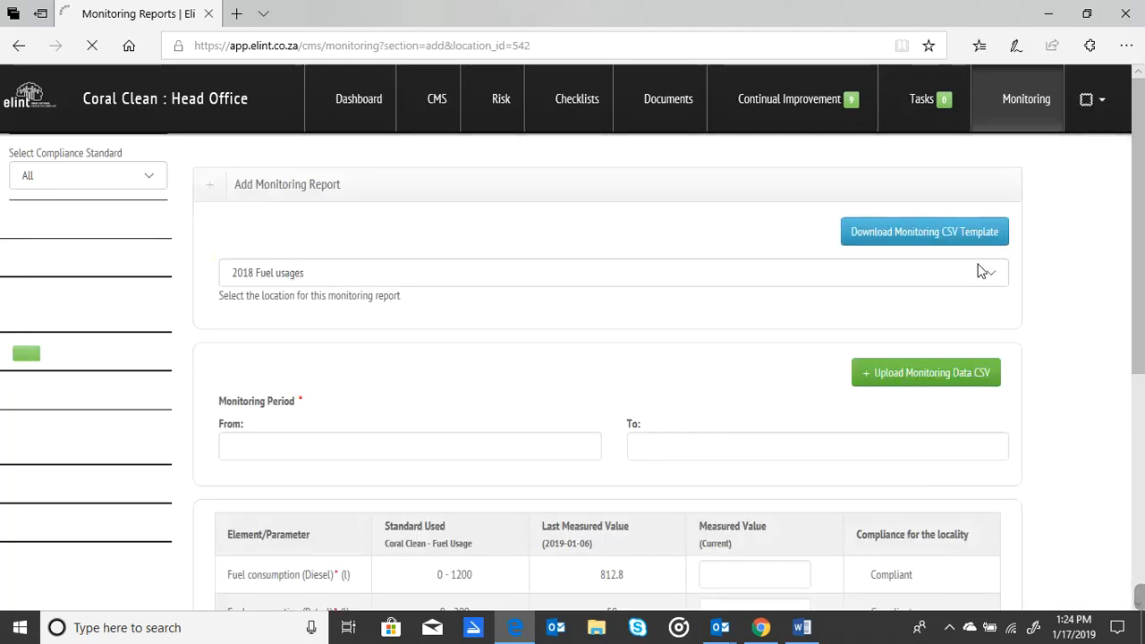
pyautogui.moveTo(1141, 212); pyautogui.dragTo(1138, 157)
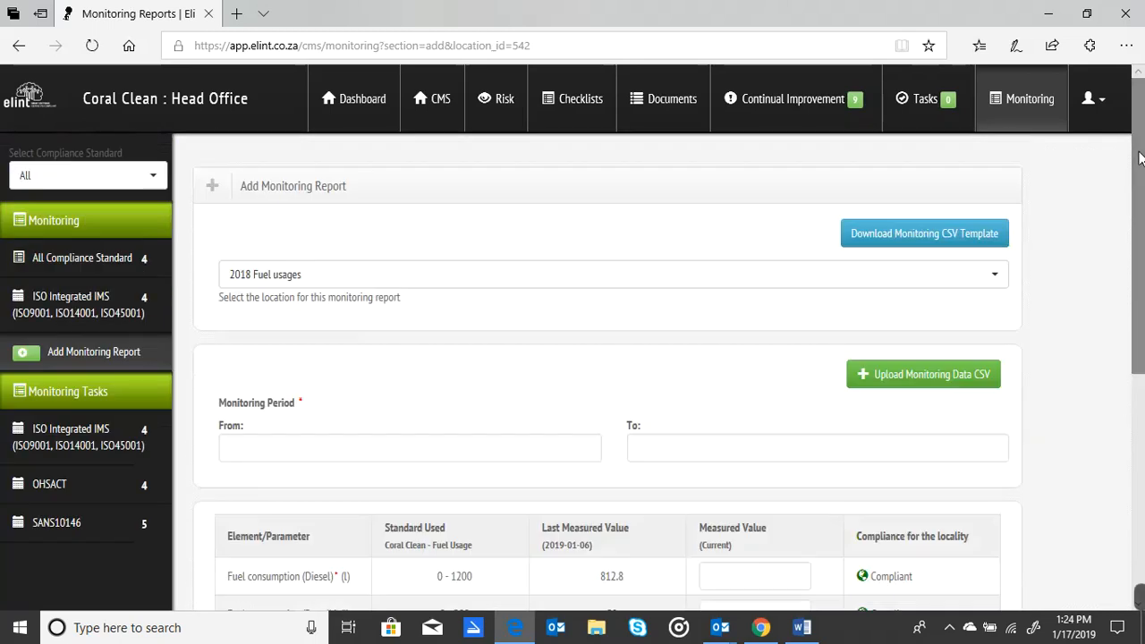
pyautogui.click(89, 264)
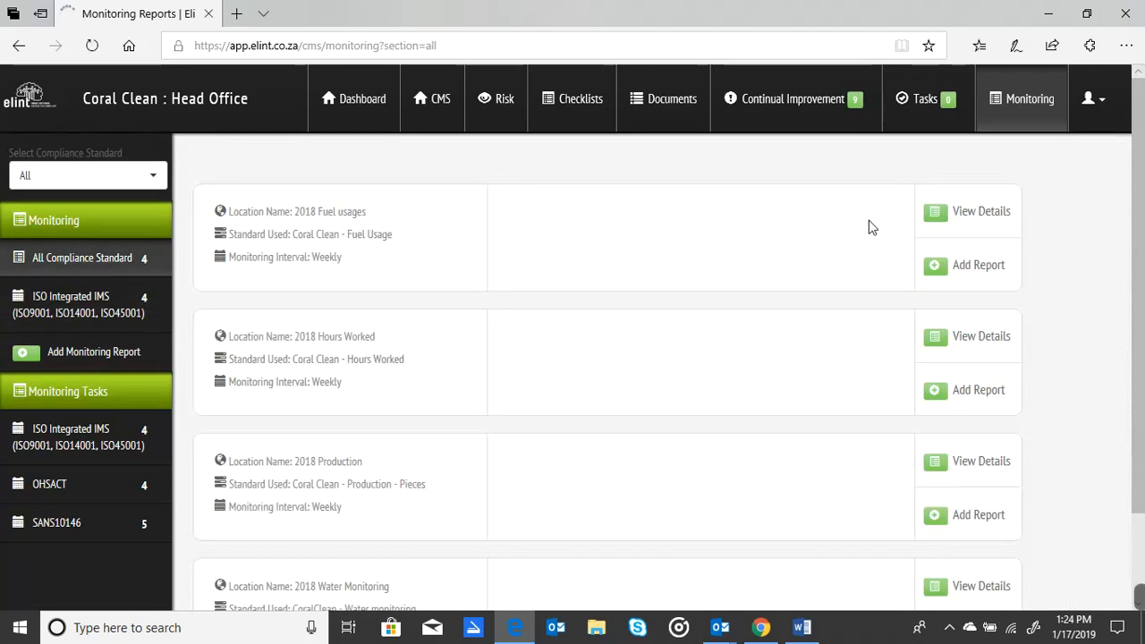
pyautogui.click(998, 213)
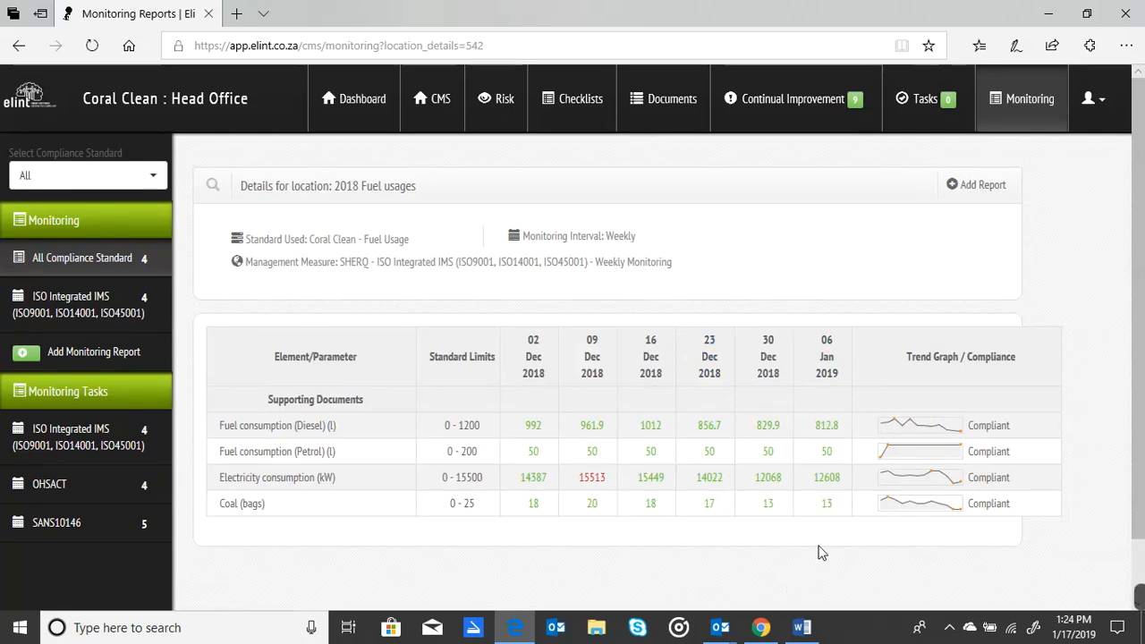
# Return to the backend and search the existing monitoring elements/parameters for "water".
pyautogui.click(1088, 101)
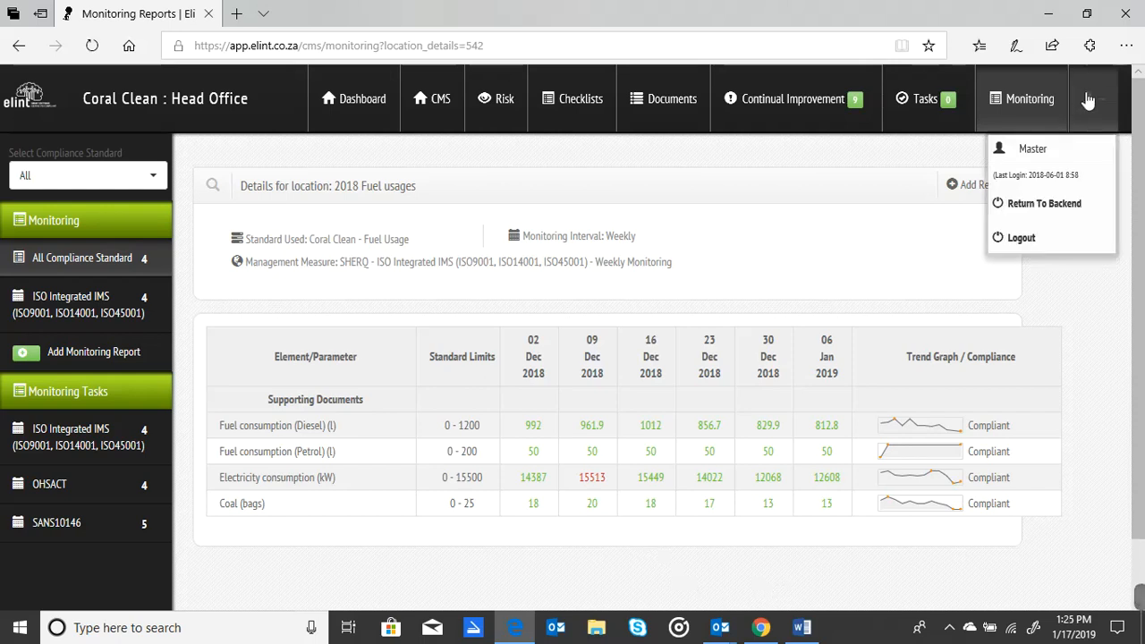
pyautogui.click(1039, 205)
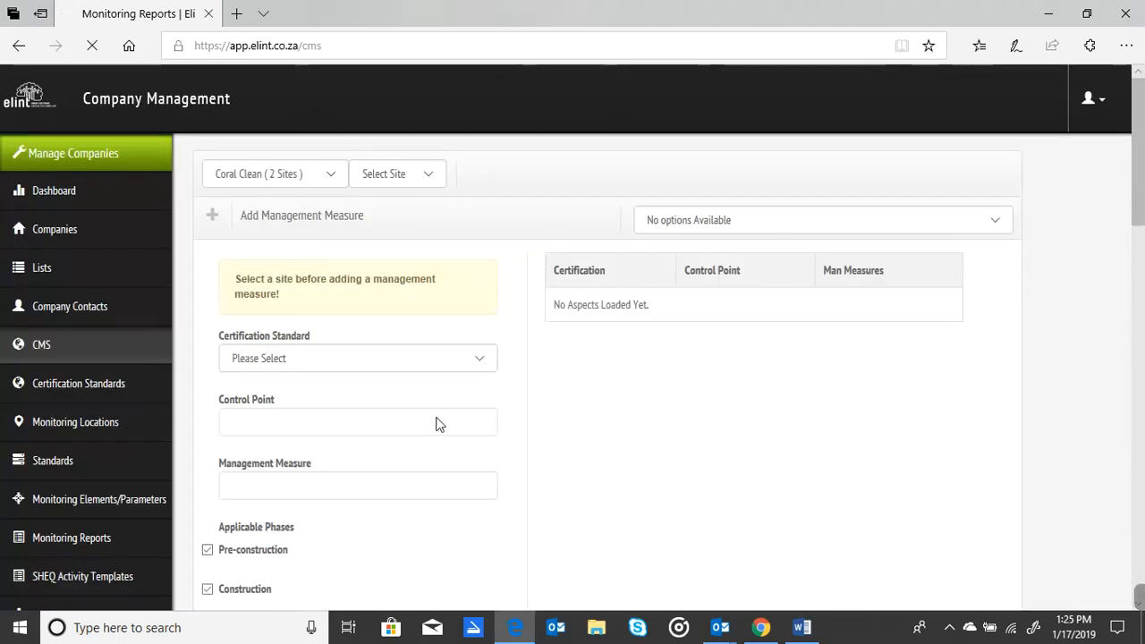
pyautogui.click(67, 511)
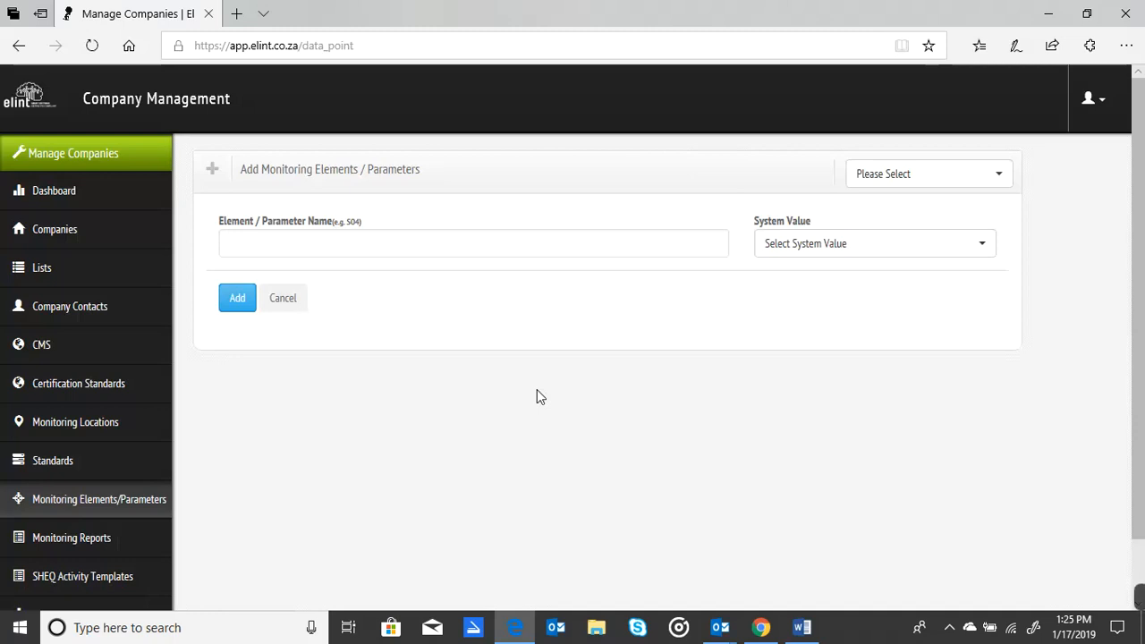
pyautogui.click(900, 181)
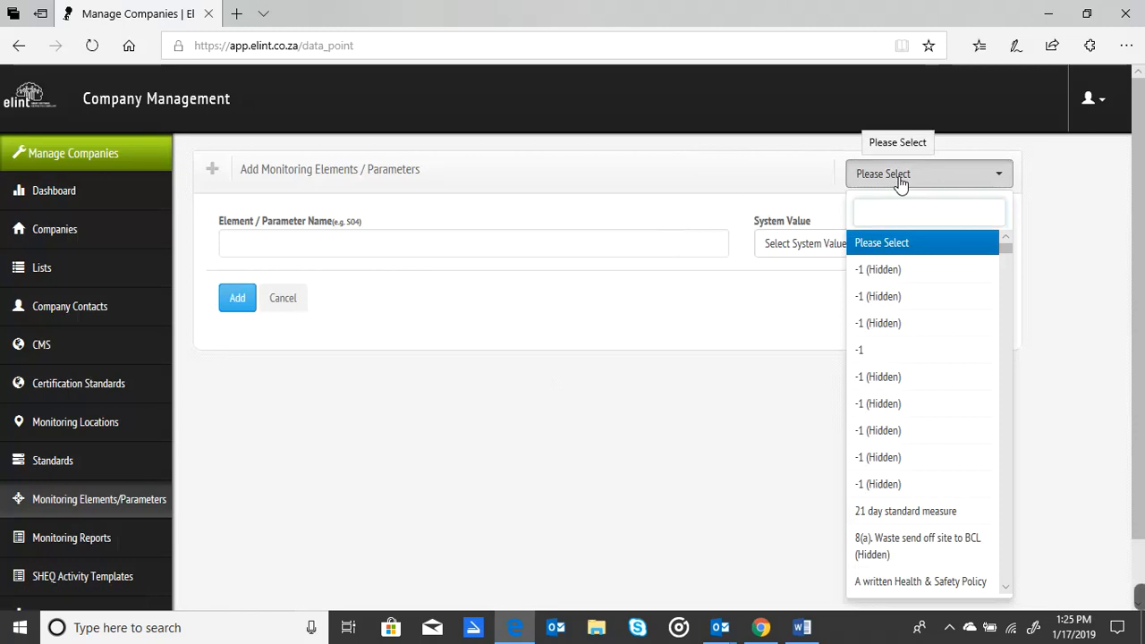
pyautogui.write('water')
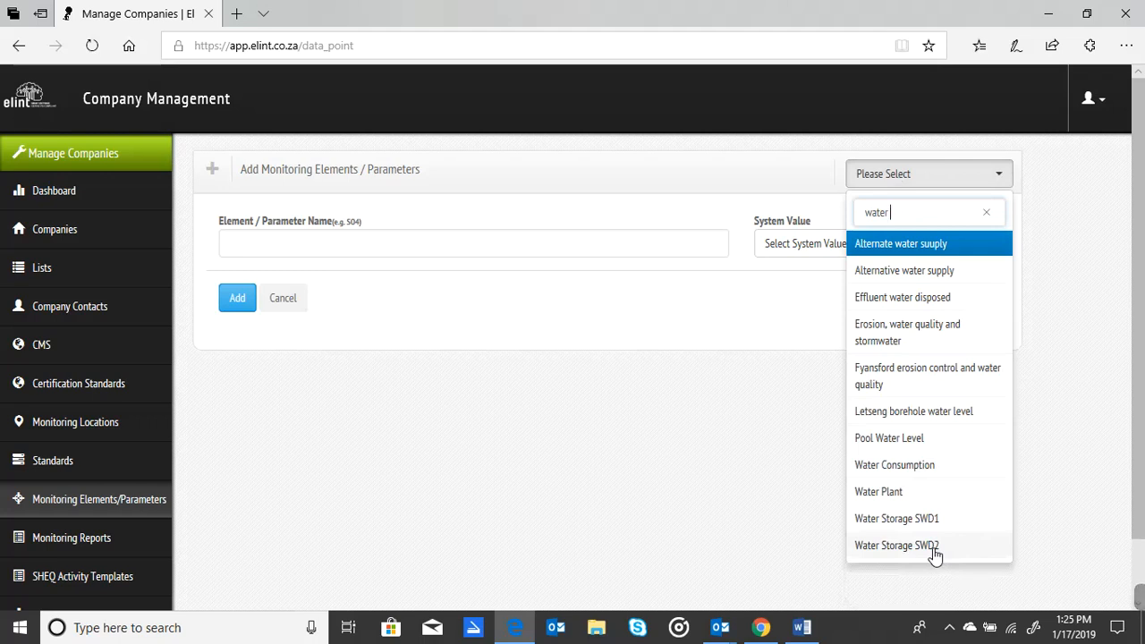
# Add a monitoring element named "Water tank AB" without assigning a system value.
pyautogui.click(528, 244)
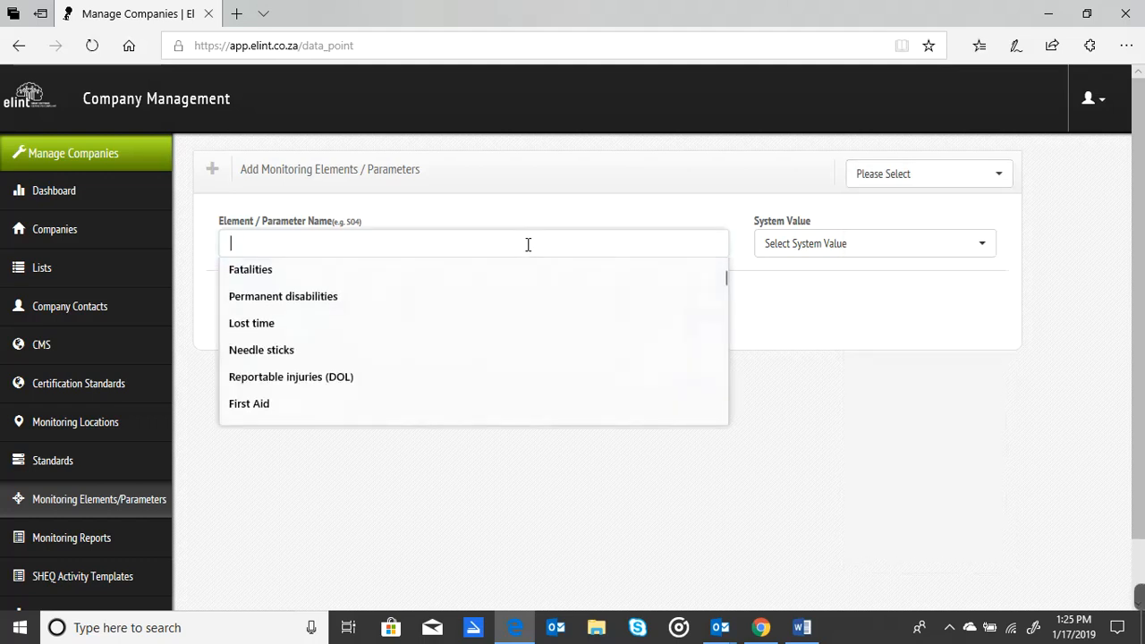
pyautogui.write('Water')
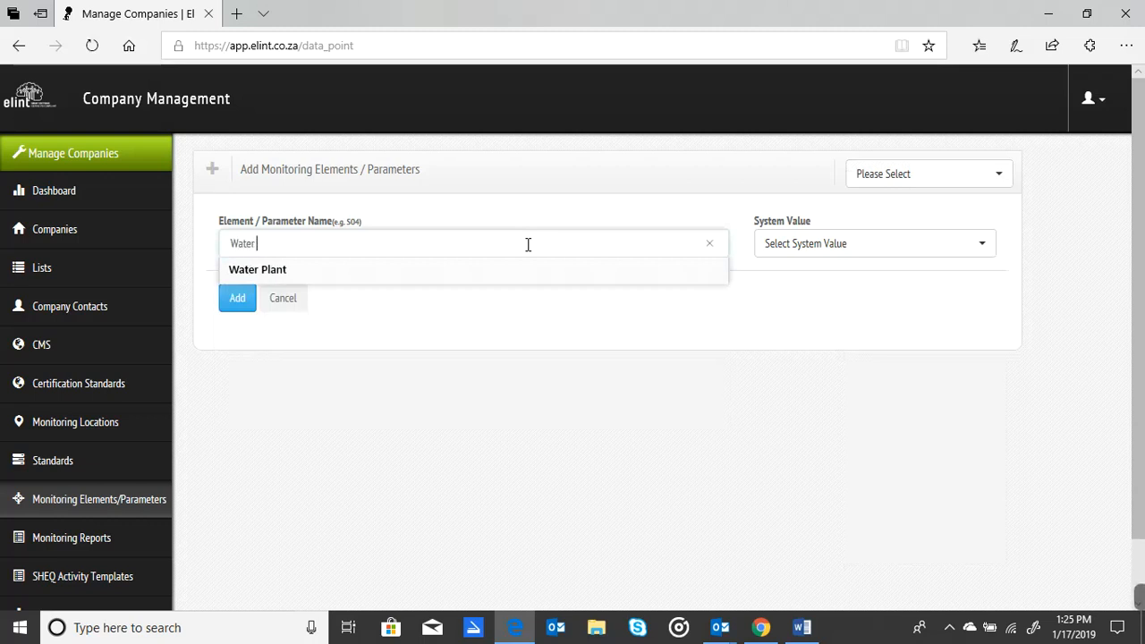
pyautogui.write(' tank AB')
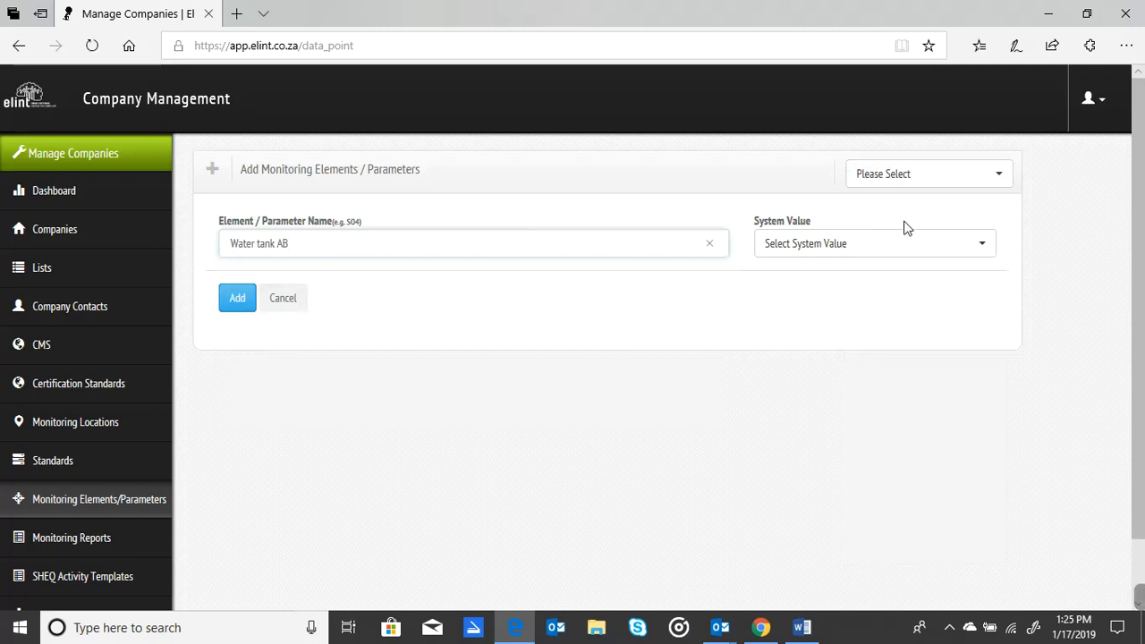
pyautogui.click(874, 253)
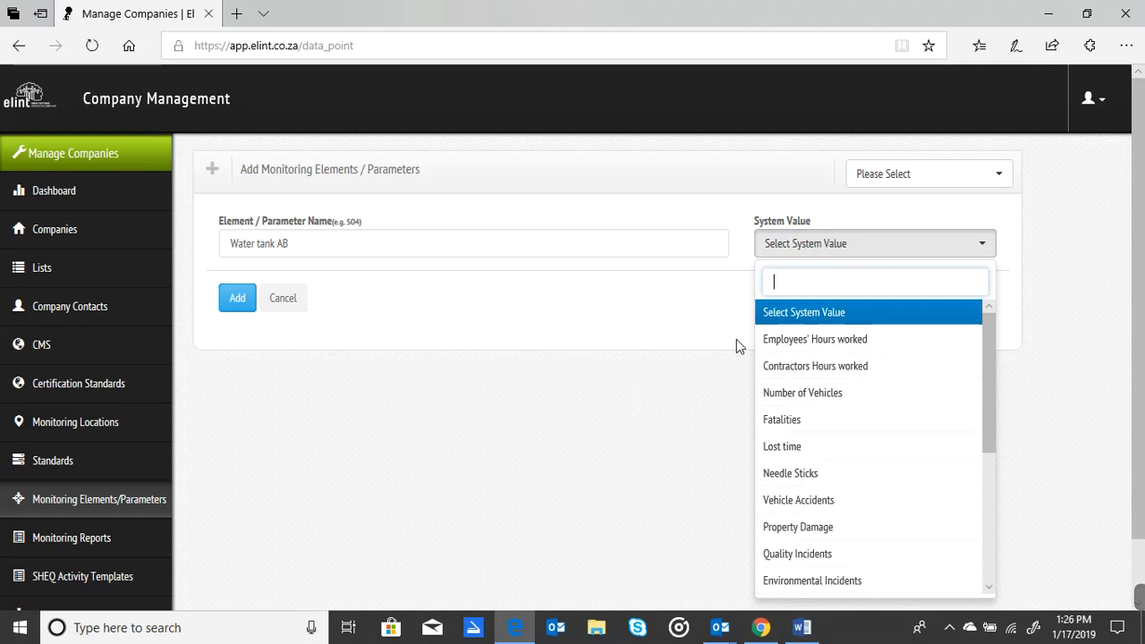
pyautogui.click(537, 321)
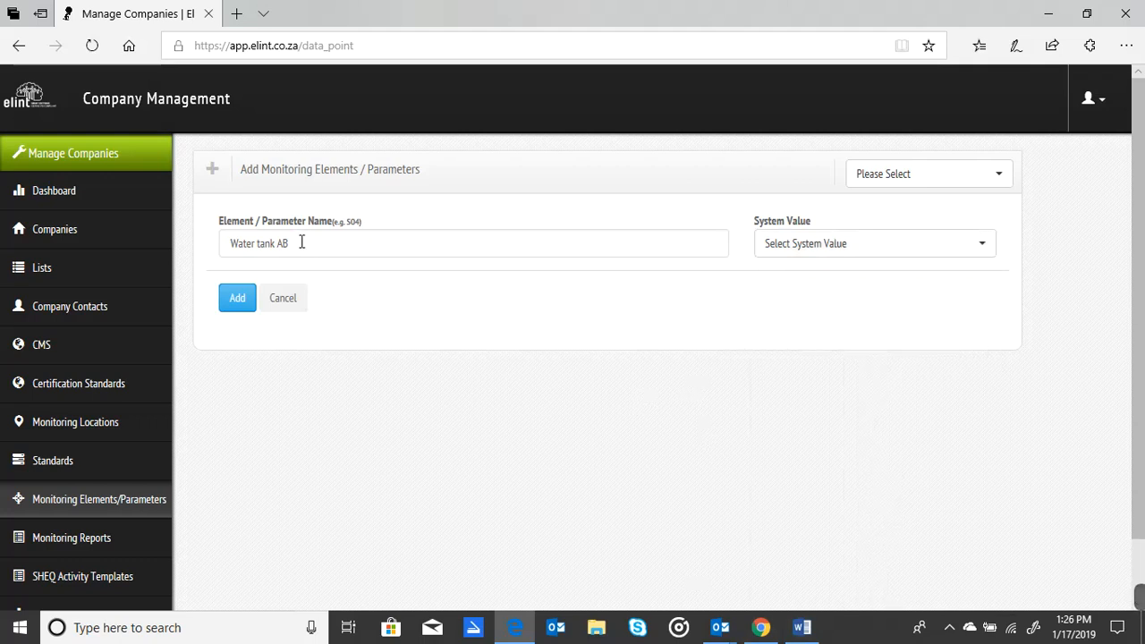
pyautogui.click(238, 299)
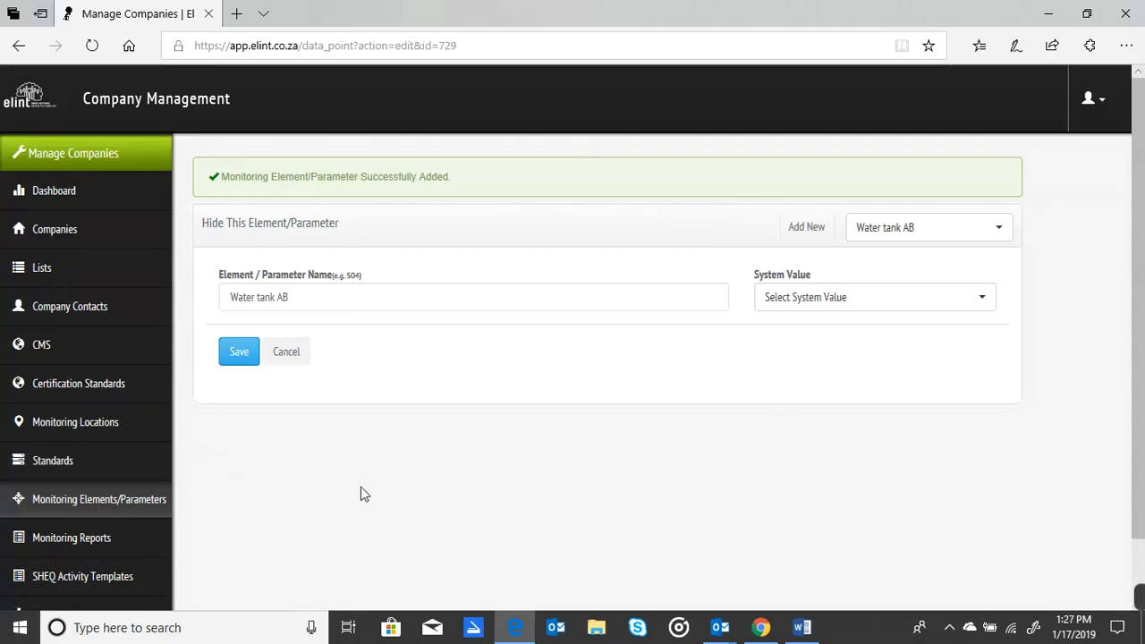
# Start a new standard named "Monitoring Water uasage".
pyautogui.click(70, 461)
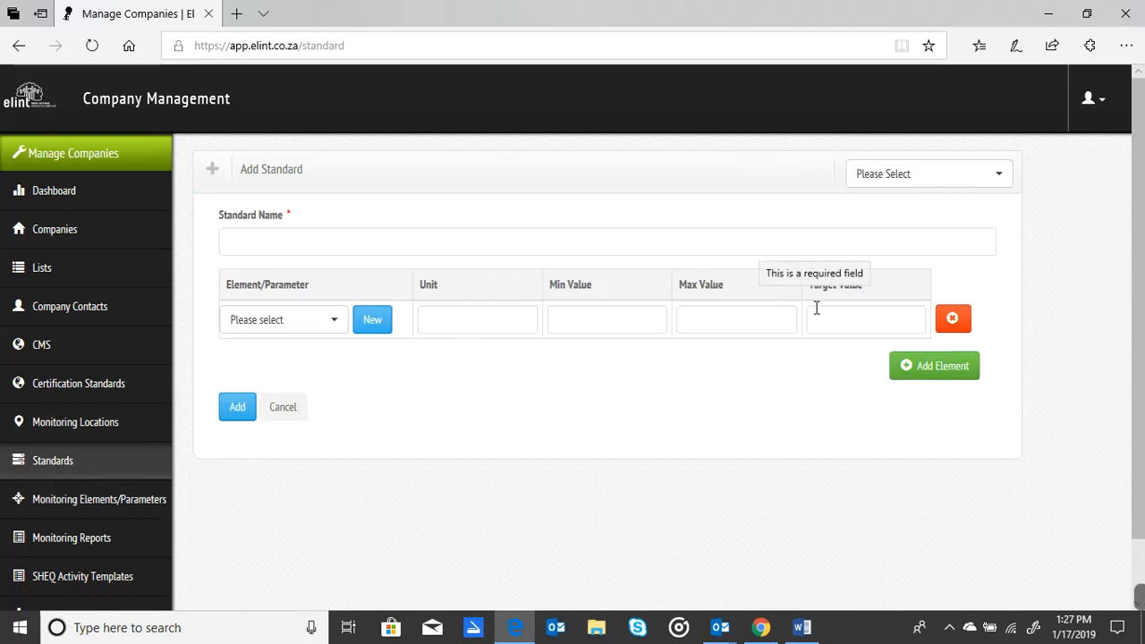
pyautogui.click(399, 237)
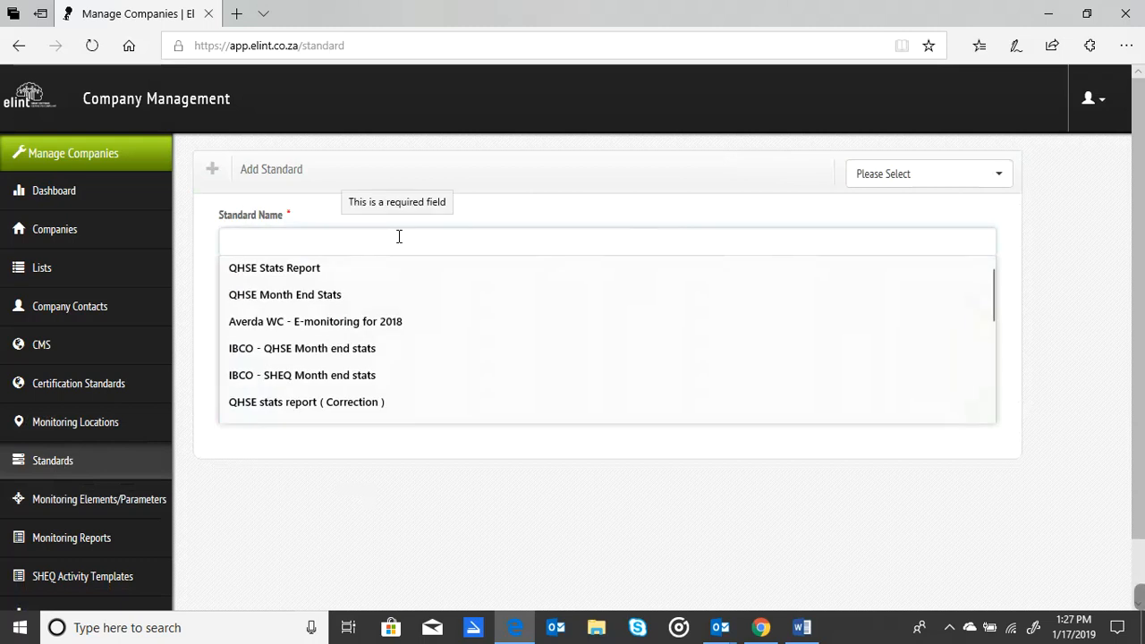
pyautogui.write('Monitoring Water uasage')
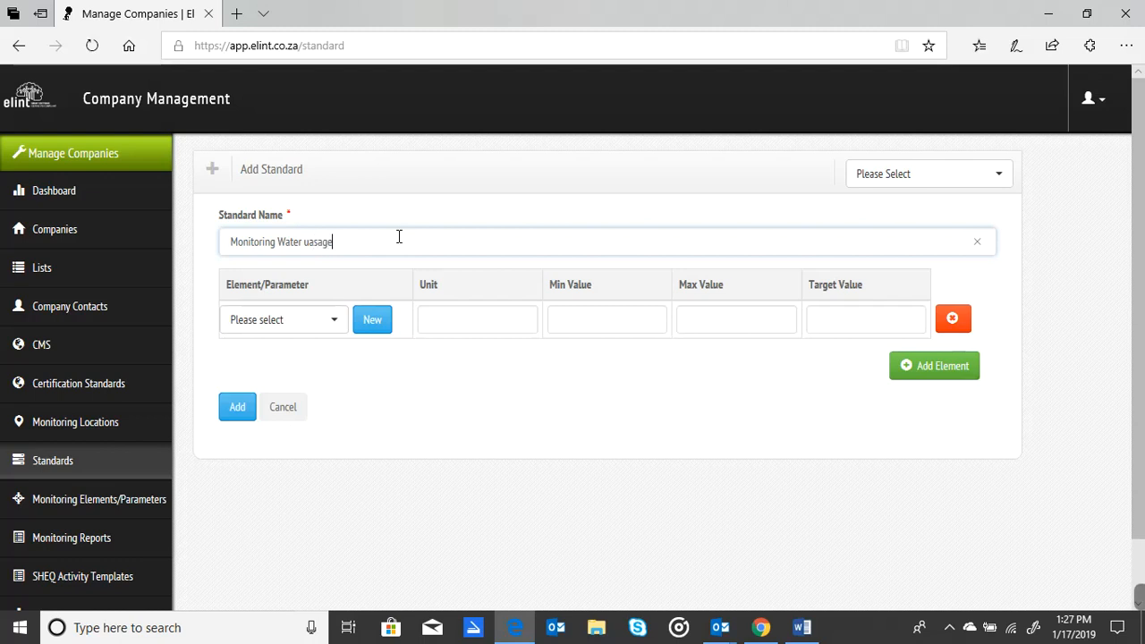
# Choose Water tank AB as the new standard's element/parameter.
pyautogui.click(337, 327)
pyautogui.write('water')
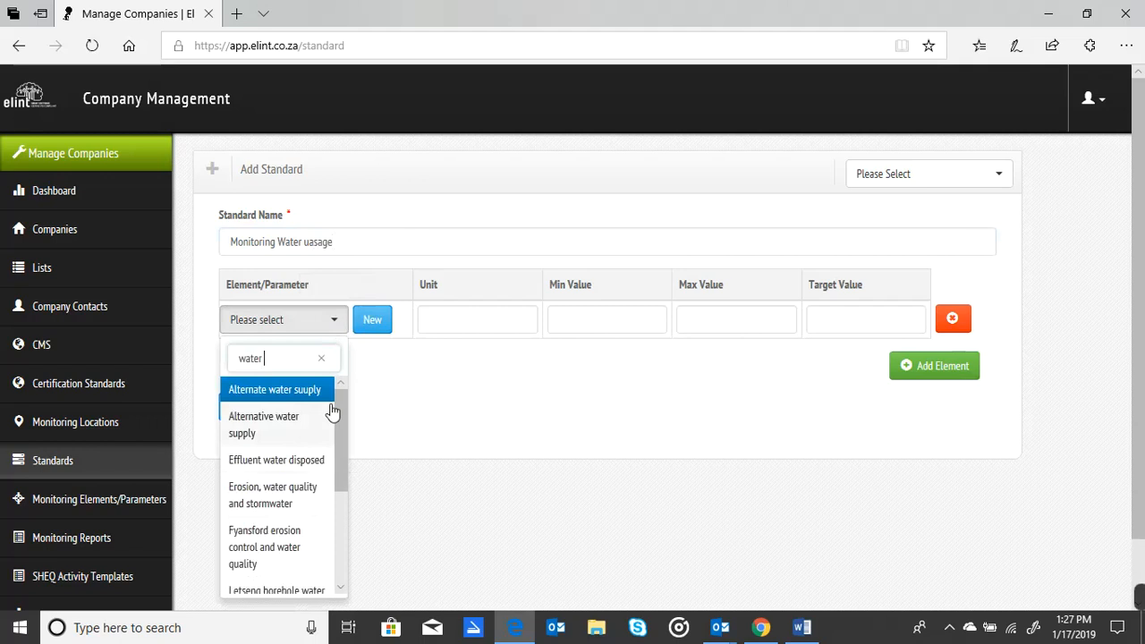
pyautogui.moveTo(339, 441); pyautogui.dragTo(341, 548)
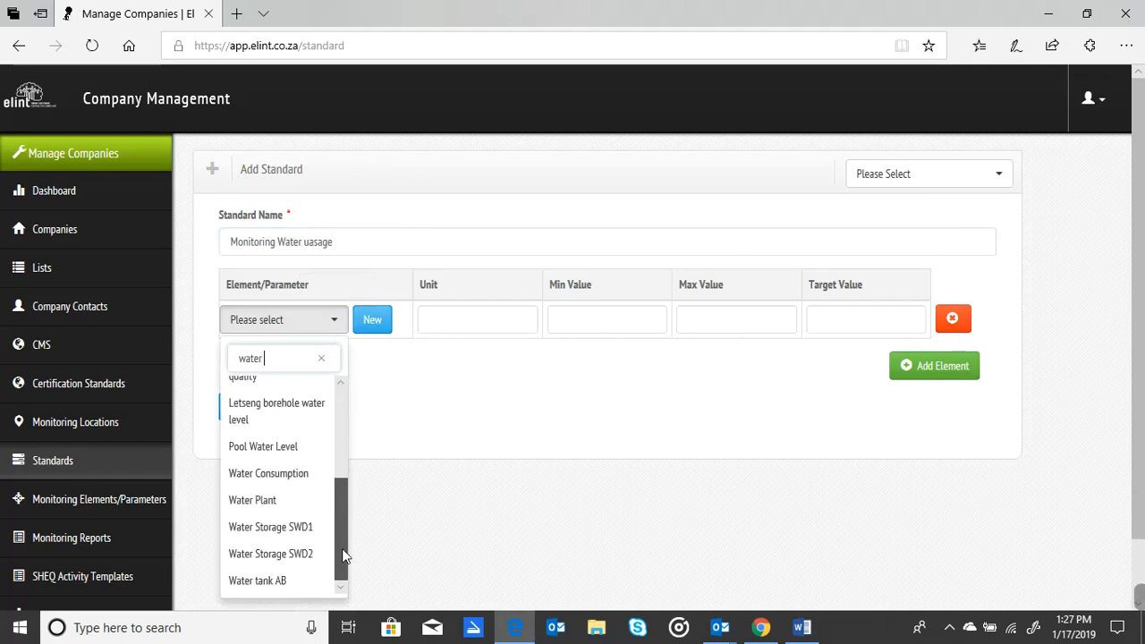
pyautogui.click(269, 583)
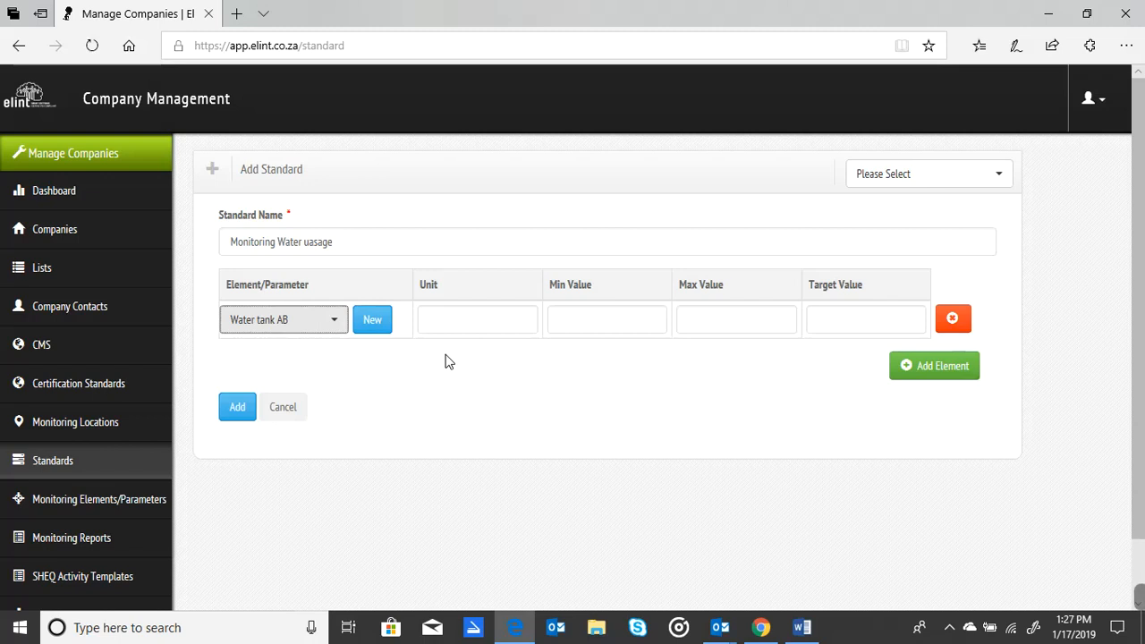
pyautogui.click(372, 320)
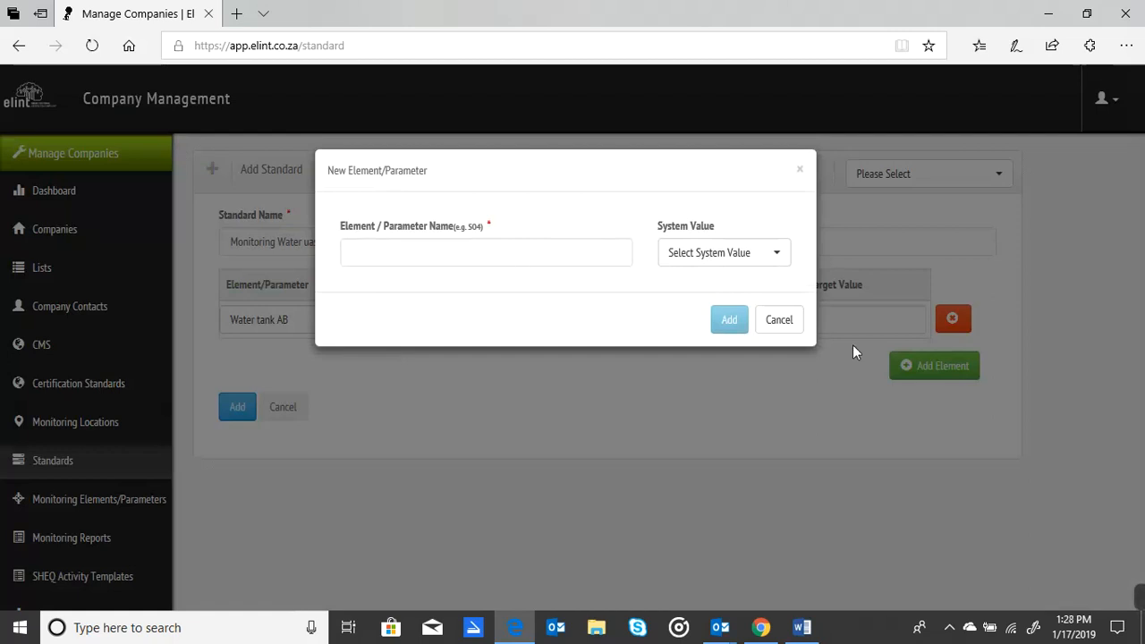
pyautogui.click(793, 320)
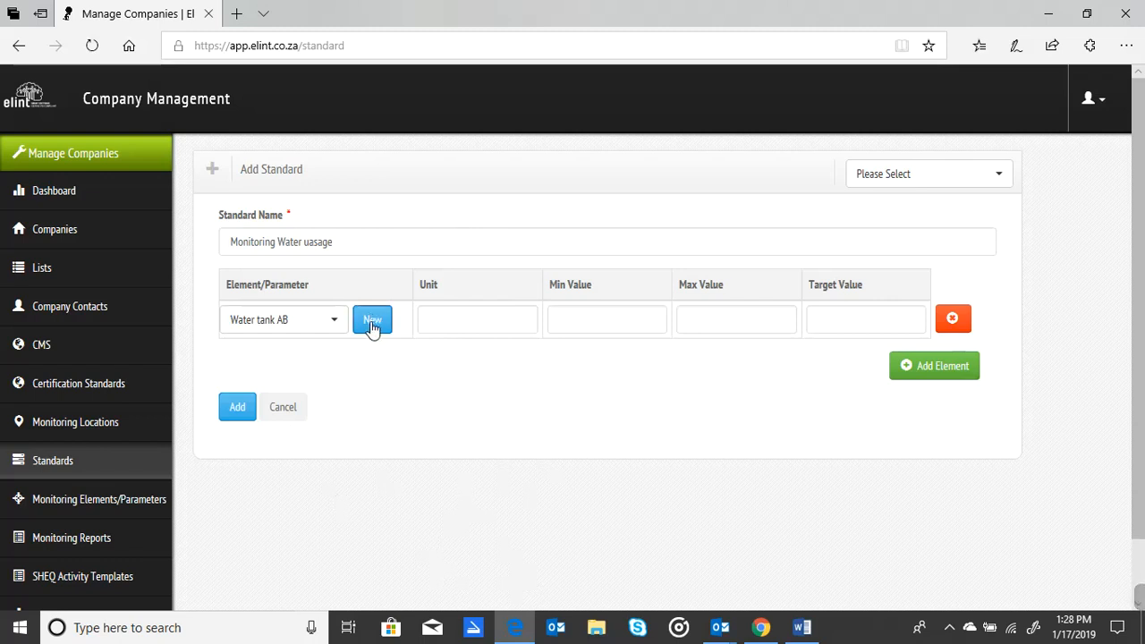
# Give the Water tank AB element unit kL, minimum value 0, maximum value 10000 and target value 9500.
pyautogui.click(478, 320)
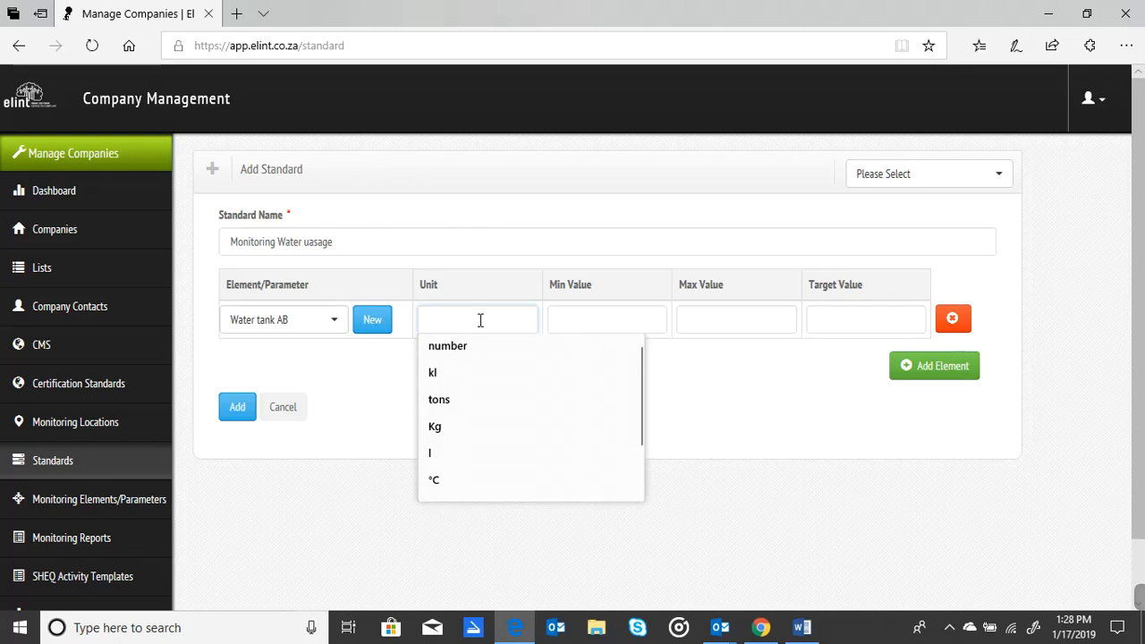
pyautogui.write('k')
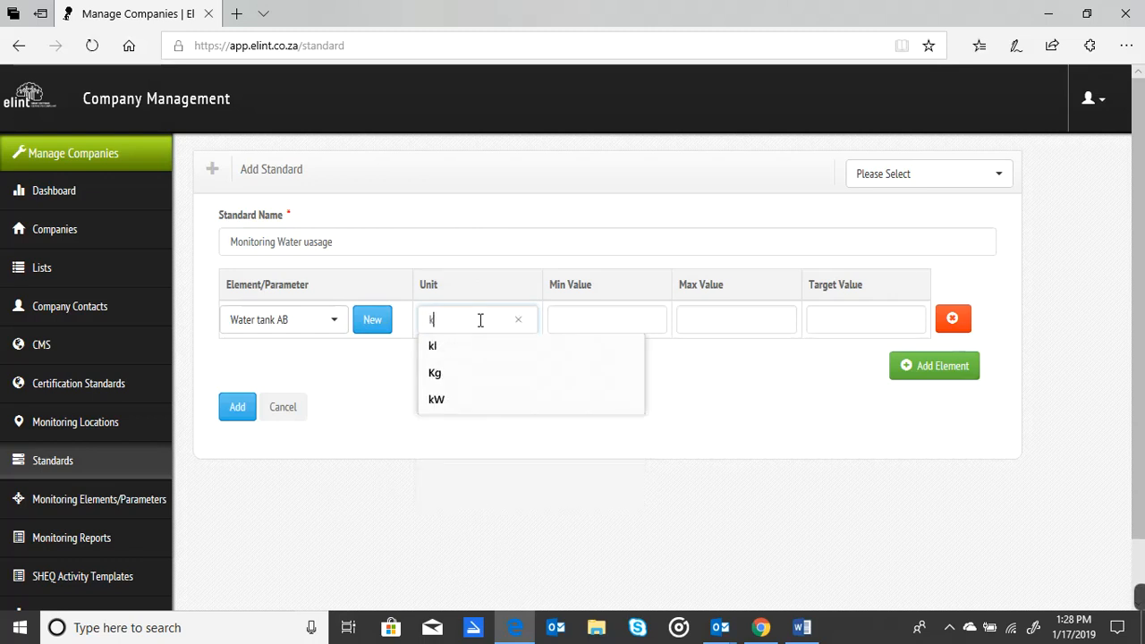
pyautogui.write('L')
pyautogui.click(605, 317)
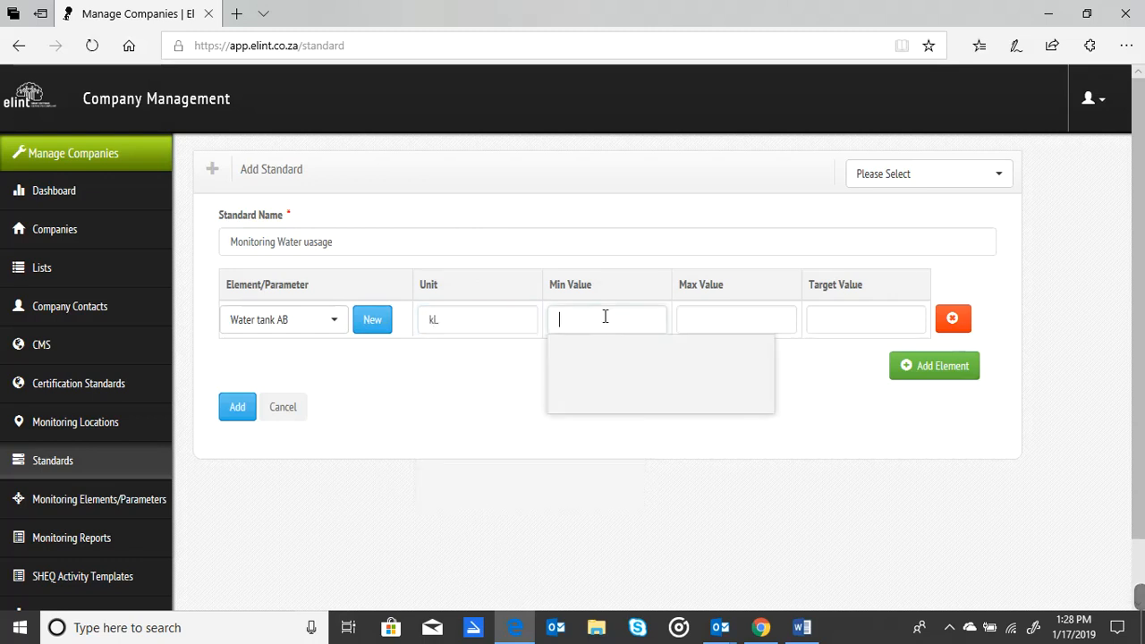
pyautogui.write('0')
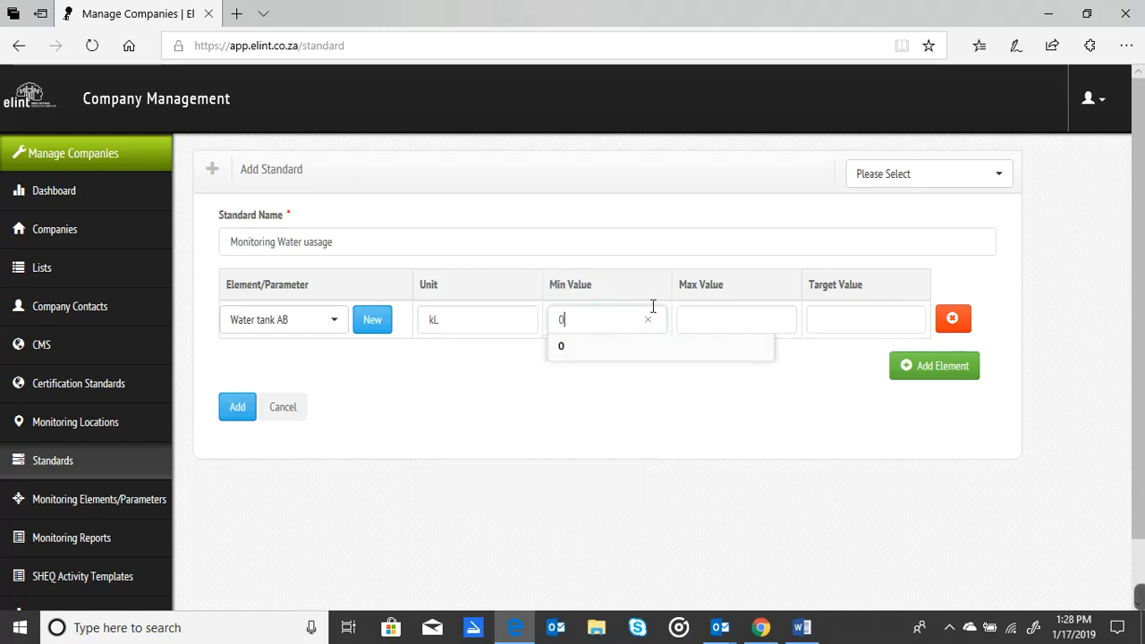
pyautogui.click(712, 317)
pyautogui.write('10')
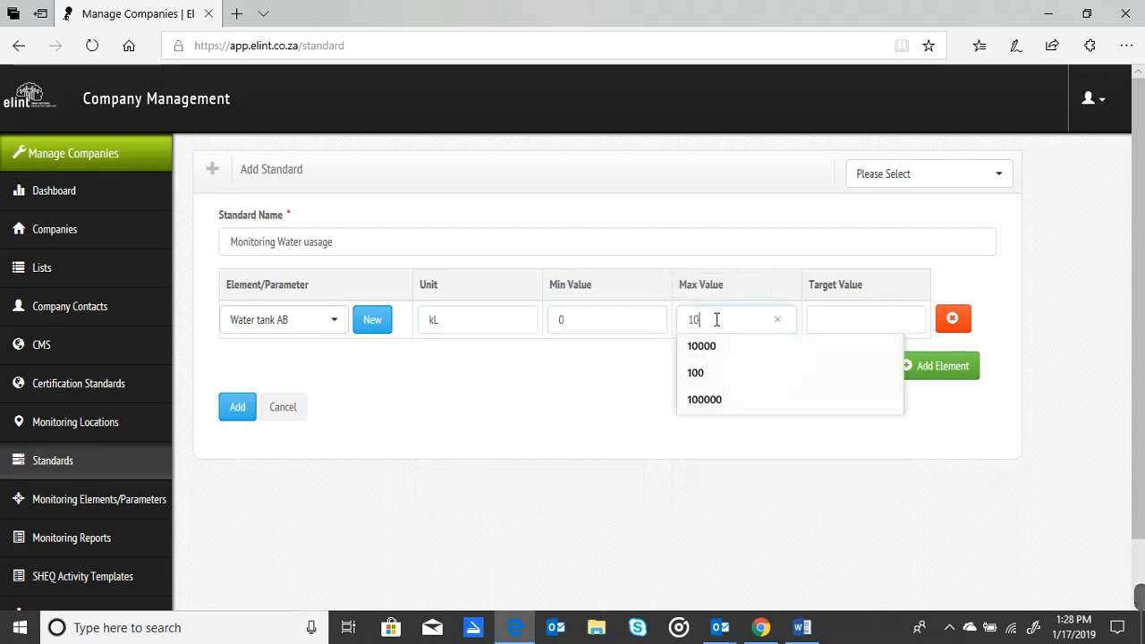
pyautogui.write('000')
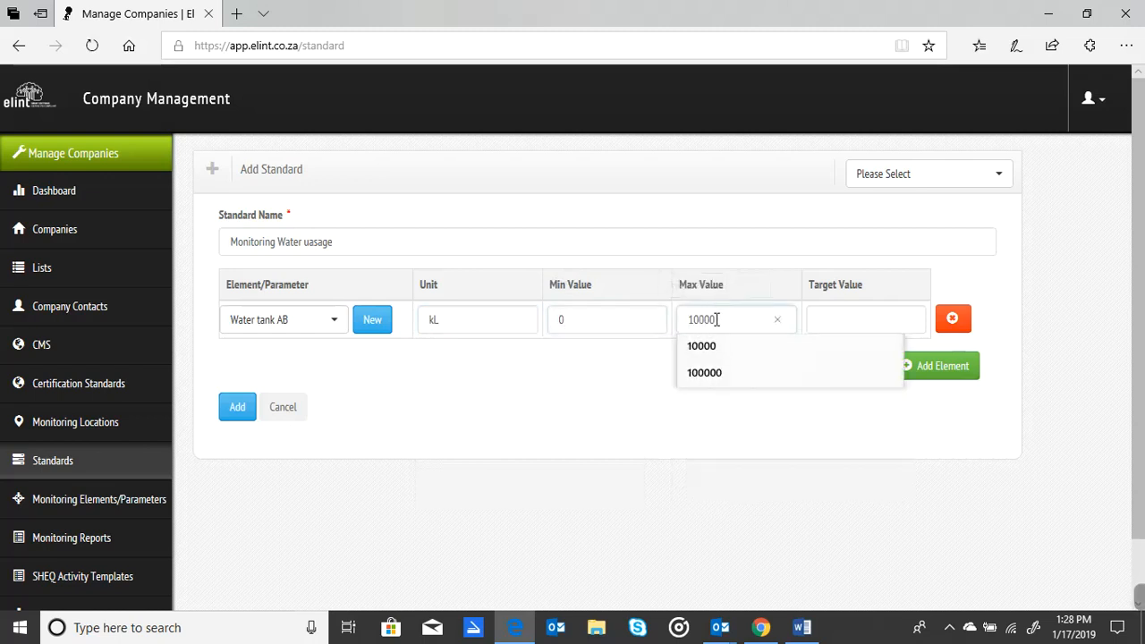
pyautogui.click(858, 316)
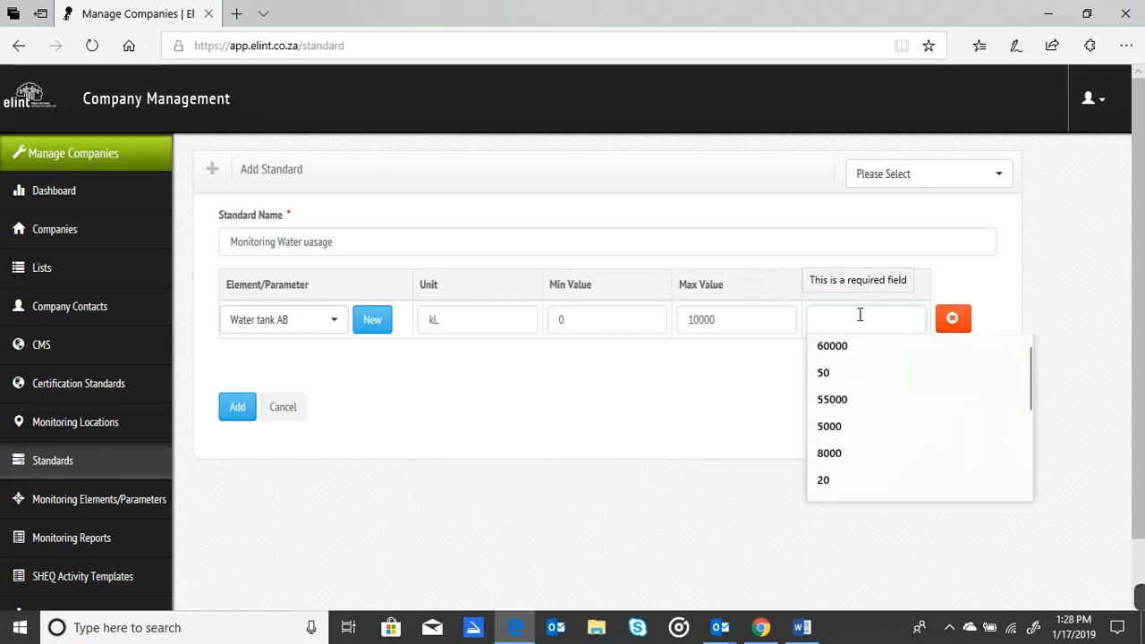
pyautogui.write('9500')
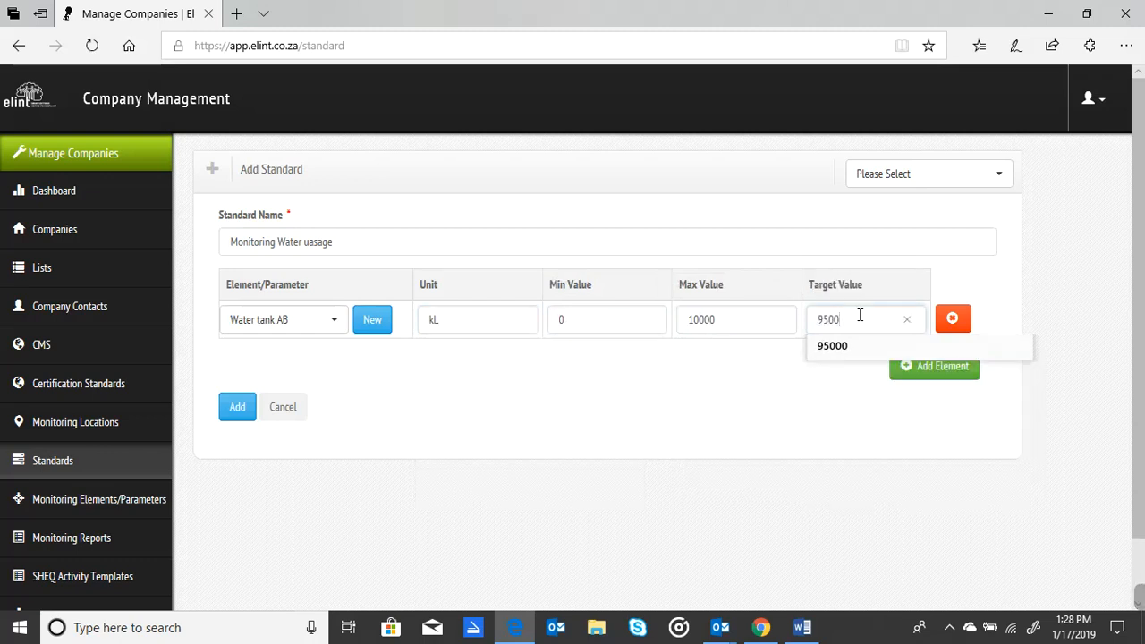
pyautogui.click(643, 442)
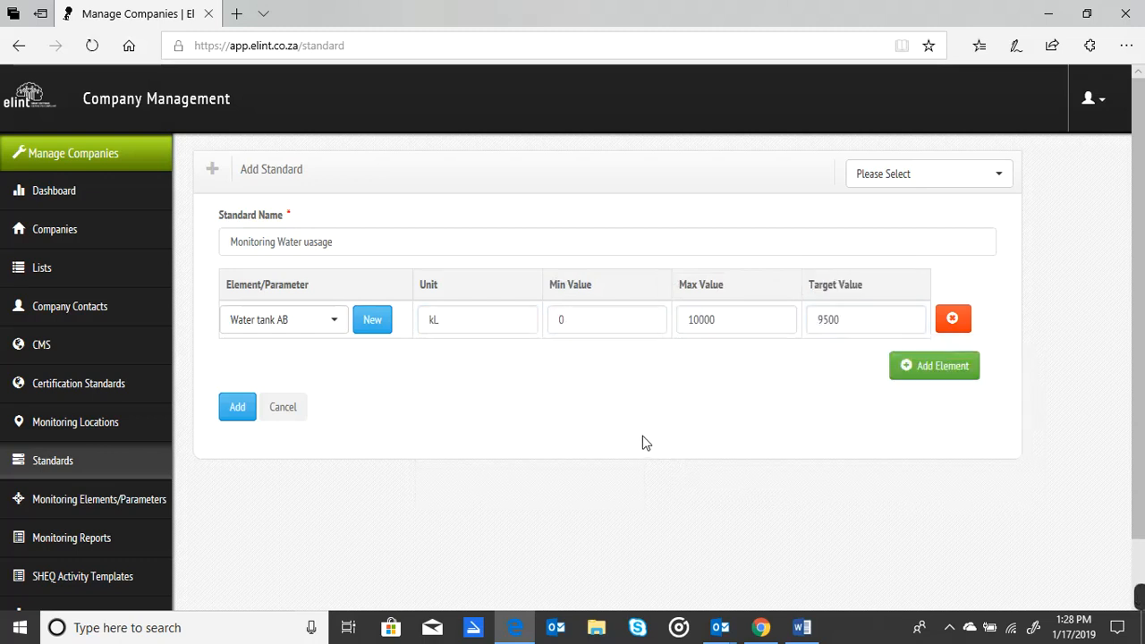
# Add and remove a blank second element row, and create the Monitoring Water uasage standard.
pyautogui.click(959, 372)
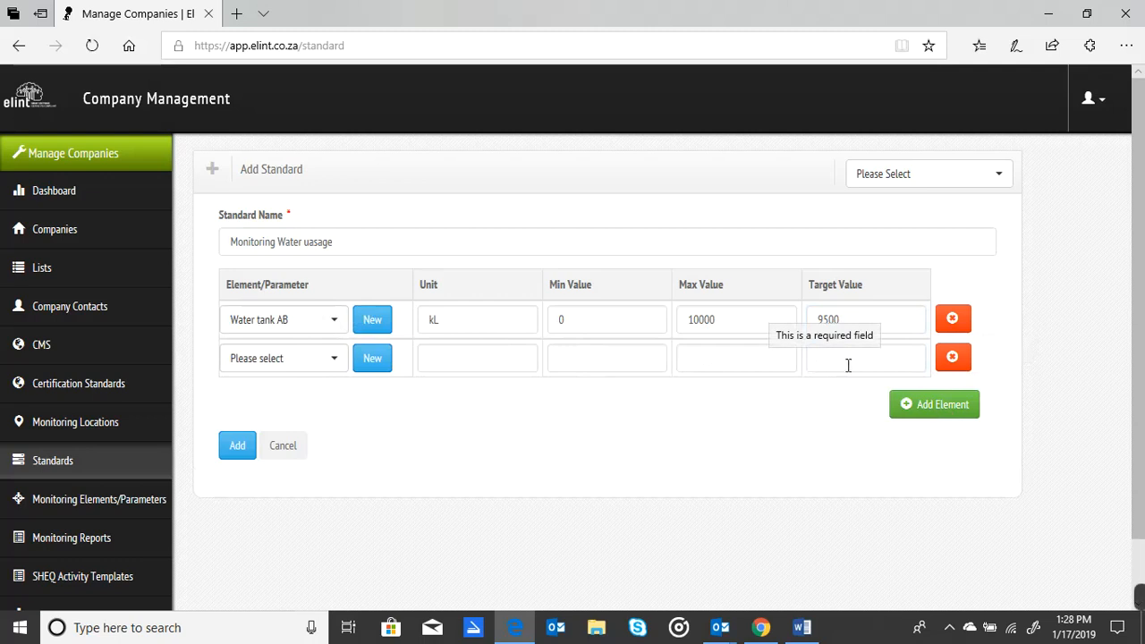
pyautogui.click(953, 359)
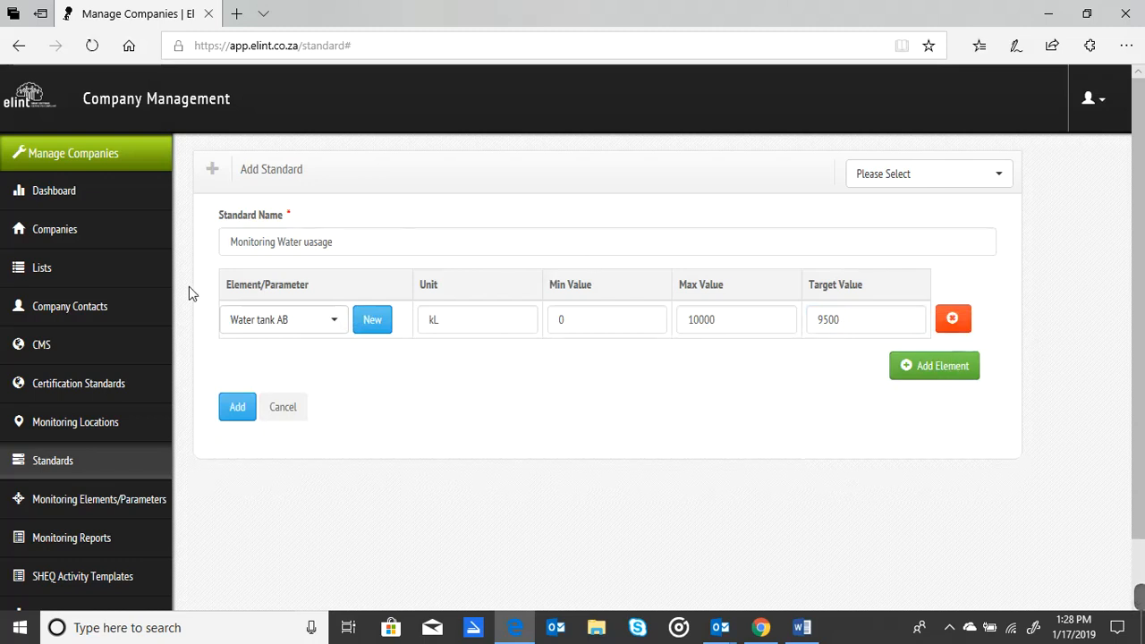
pyautogui.click(234, 409)
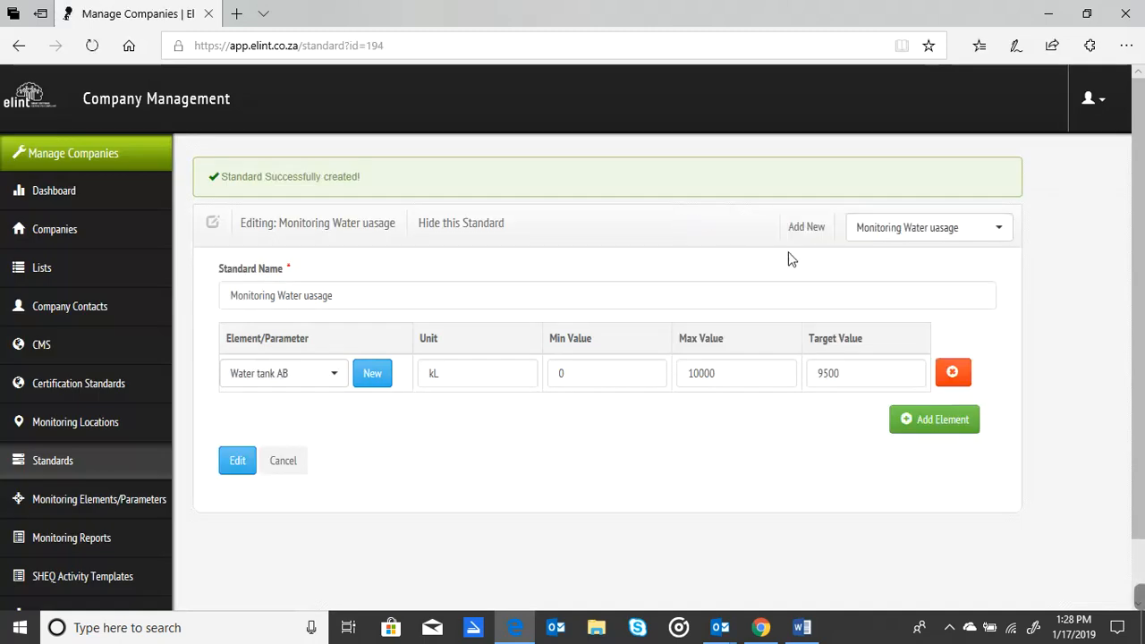
# Search the list of existing standards for "monitoring" and look through the matching entries.
pyautogui.click(983, 235)
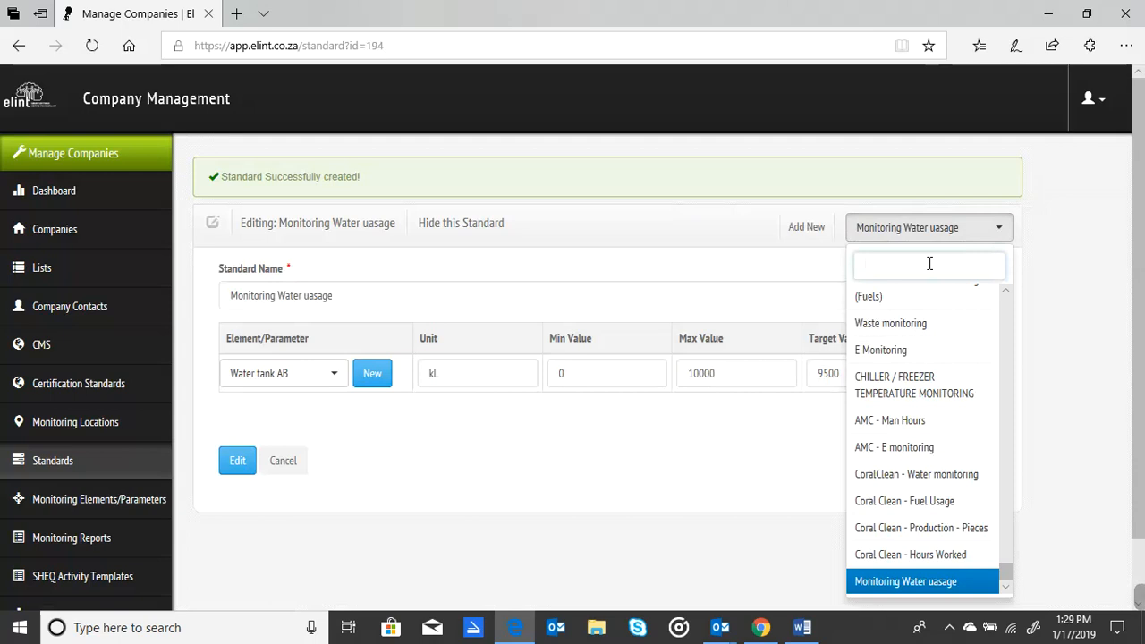
pyautogui.write('monitoring')
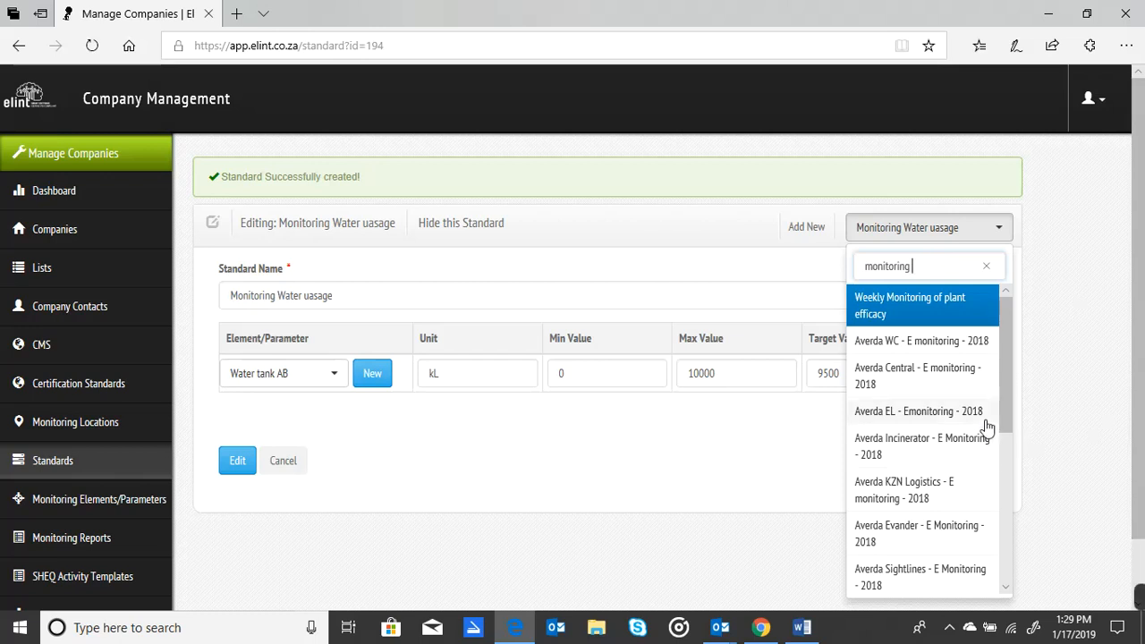
pyautogui.scroll(-1, 1011, 481)
pyautogui.moveTo(1011, 481); pyautogui.dragTo(1003, 384)
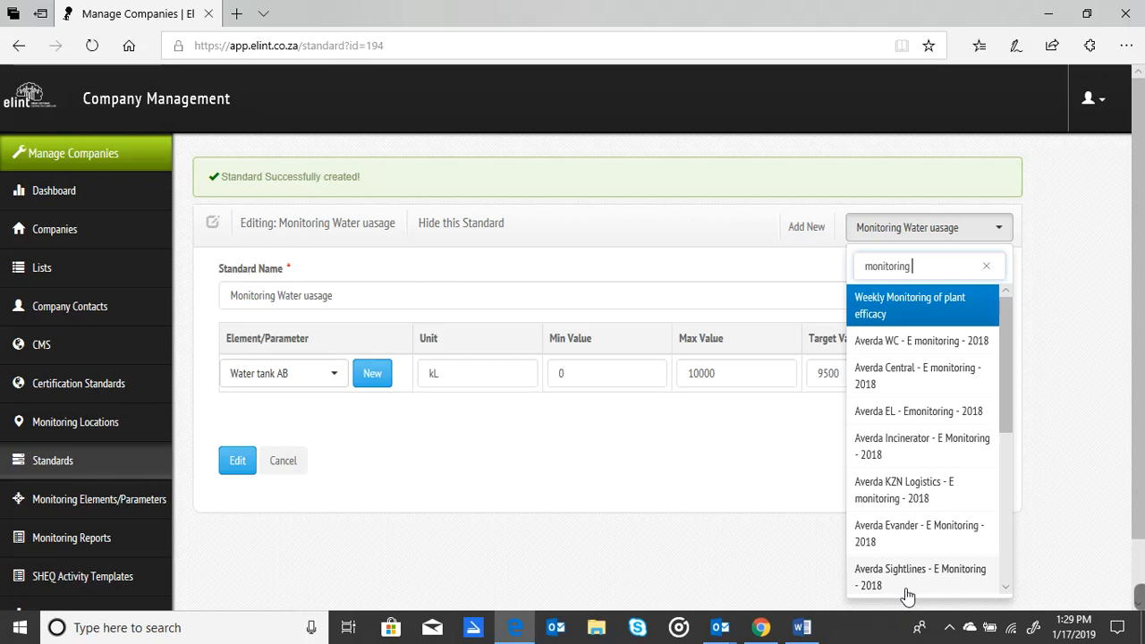
pyautogui.click(369, 497)
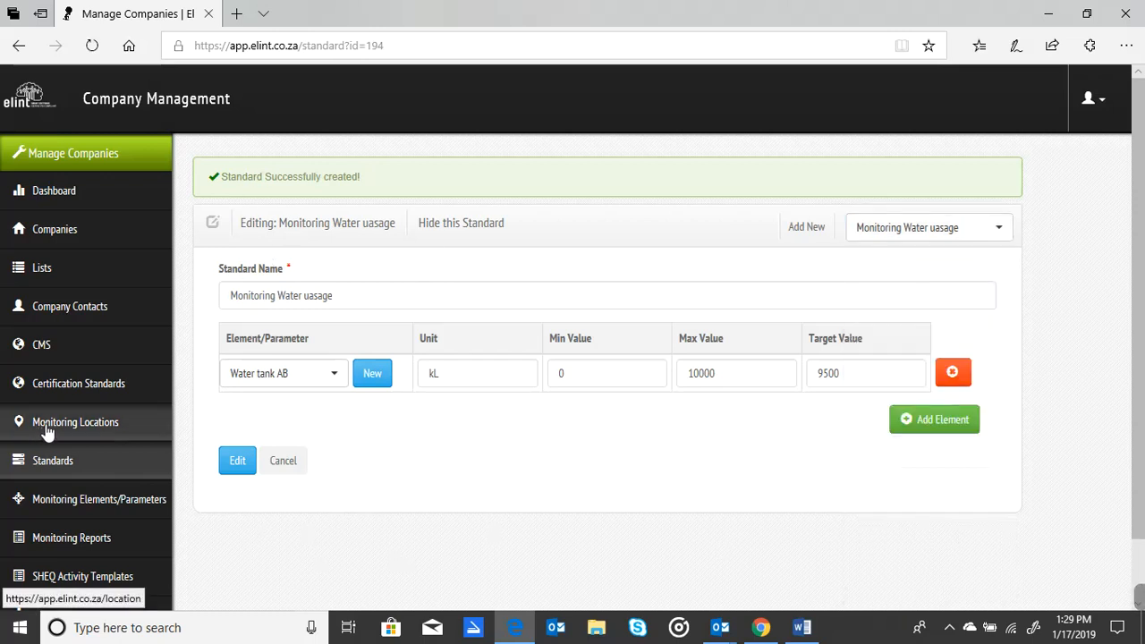
# Start a new monitoring location named "Water Tanks" for Coral Clean's Head Office site.
pyautogui.click(100, 428)
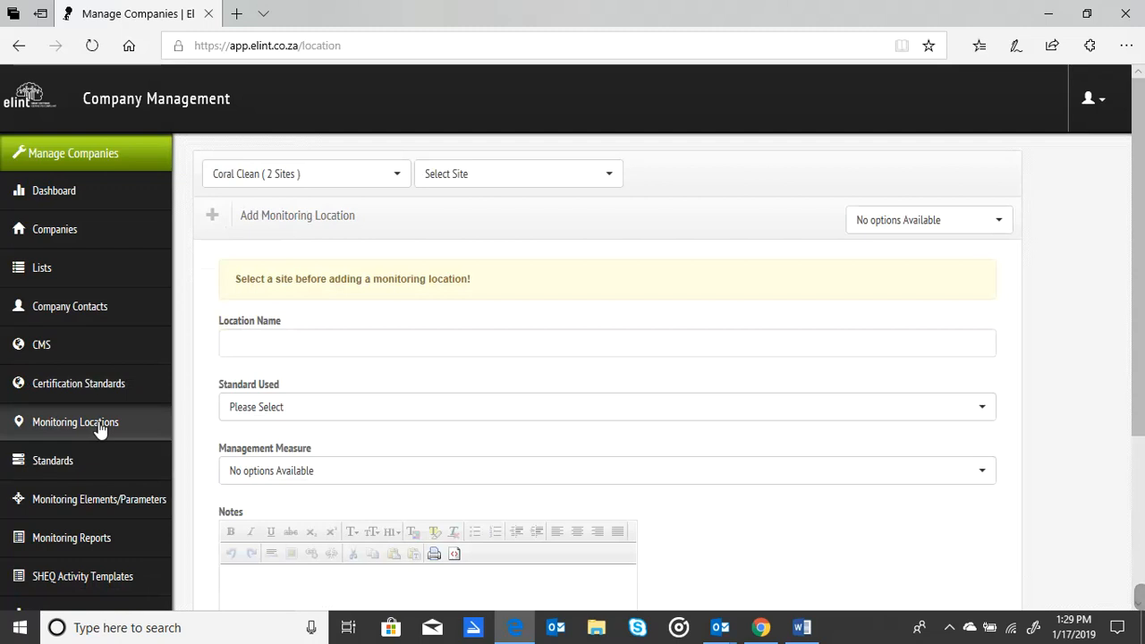
pyautogui.click(536, 183)
pyautogui.click(455, 269)
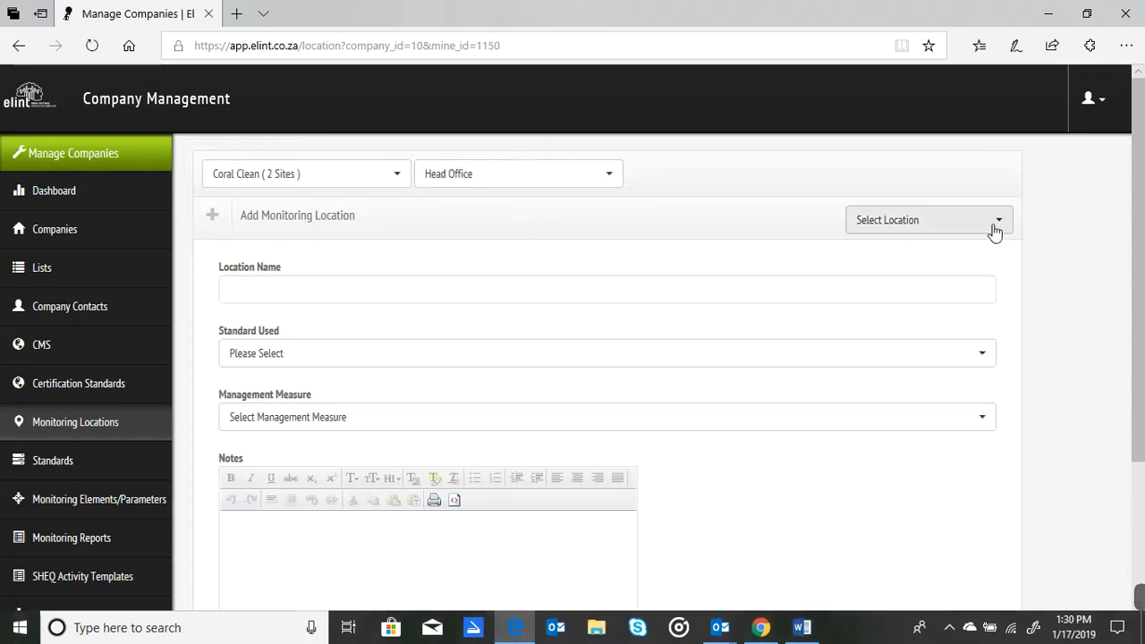
pyautogui.click(482, 292)
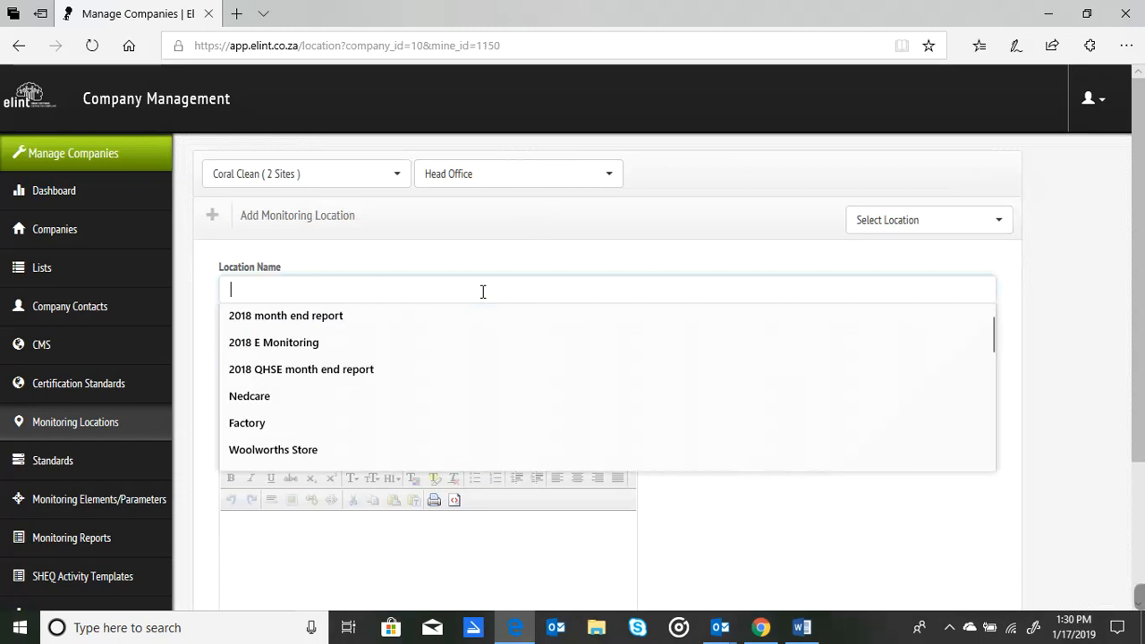
pyautogui.write('Water Tanks')
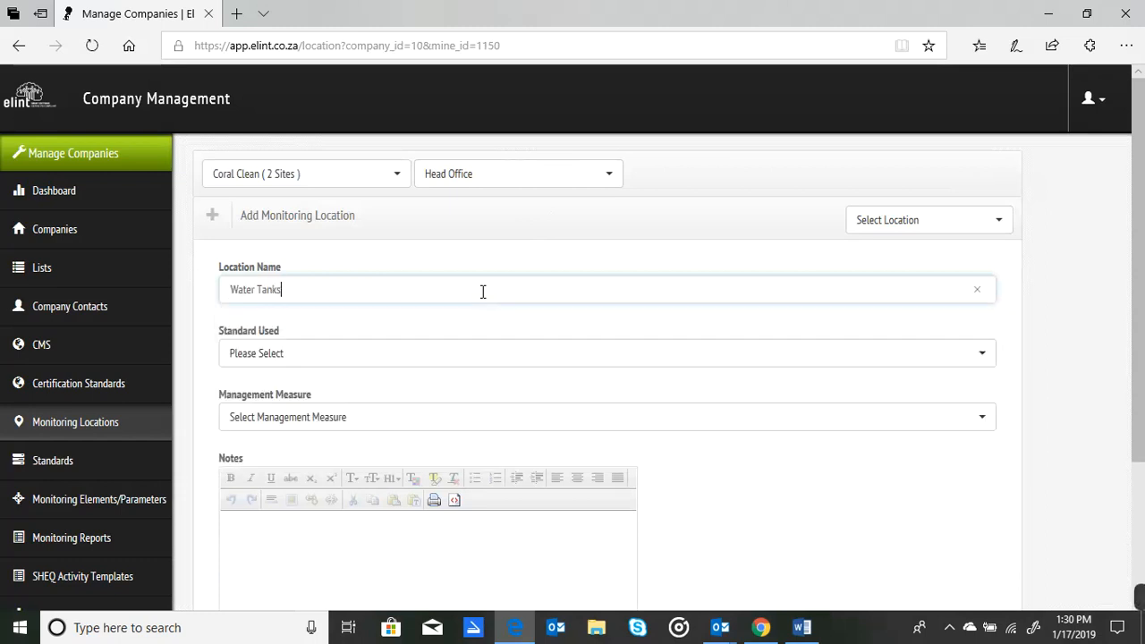
# Assign the Monitoring Water uasage standard to the Water Tanks location.
pyautogui.click(340, 356)
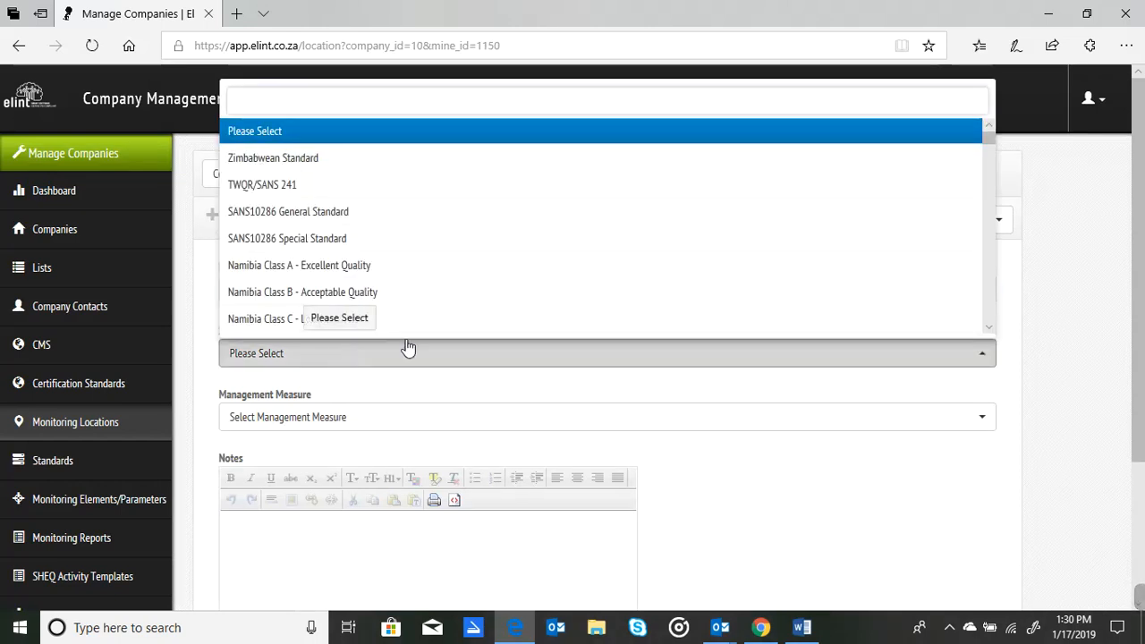
pyautogui.moveTo(986, 138); pyautogui.dragTo(987, 327)
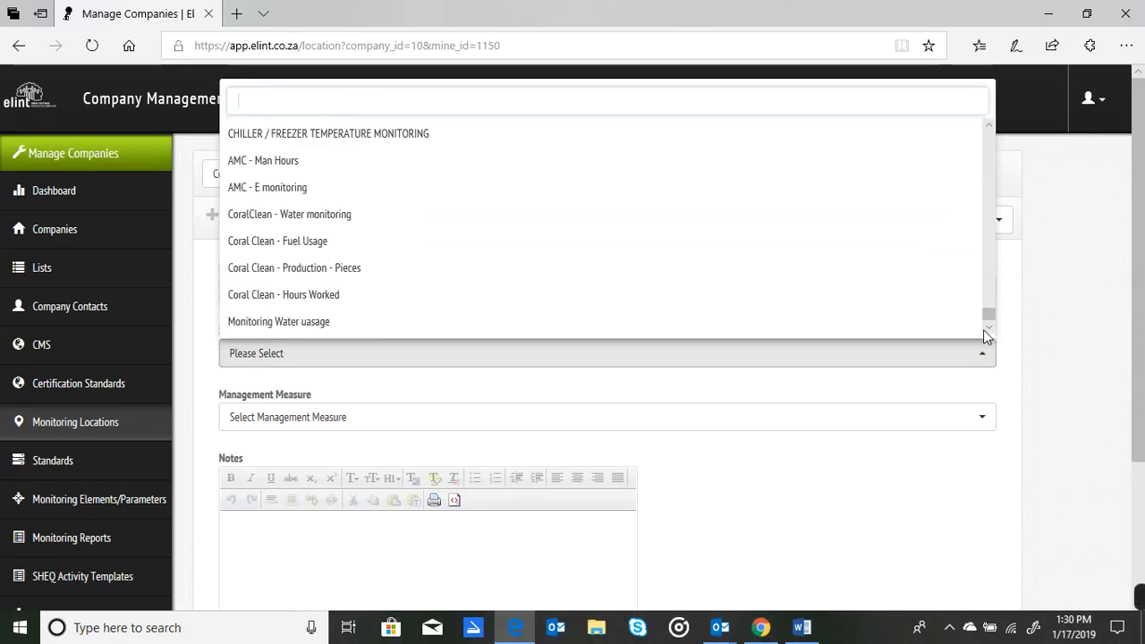
pyautogui.click(307, 322)
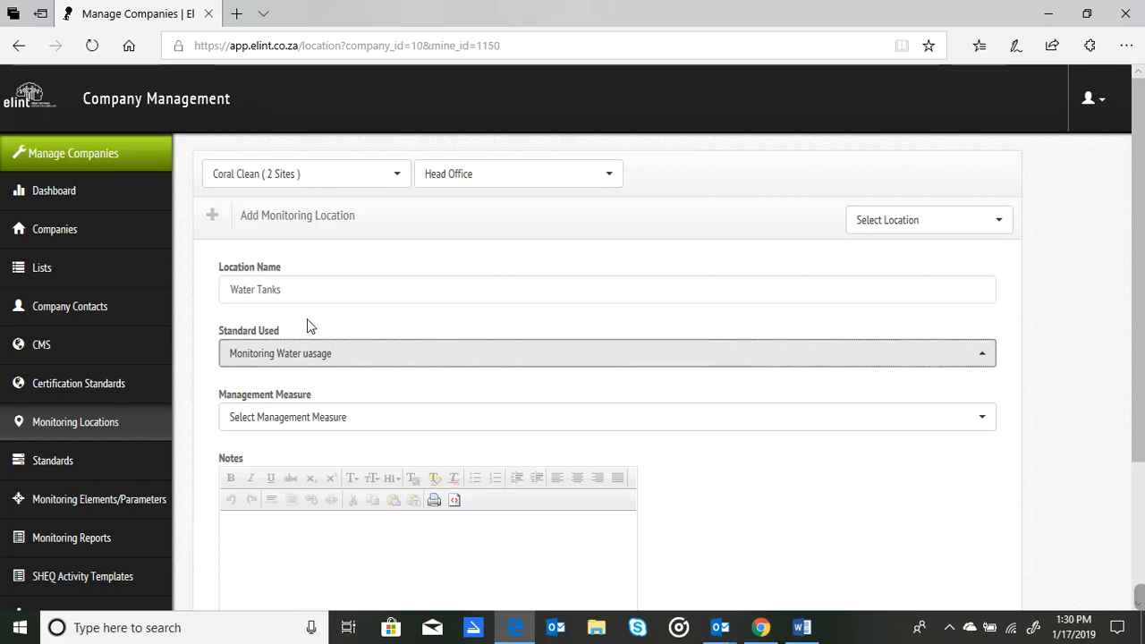
# Set the management measure to ISO Integrated IMS (ISO9001, ISO14001, ISO45001) - SHERQ - Weekly Monitoring and add the Water Tanks location.
pyautogui.click(268, 427)
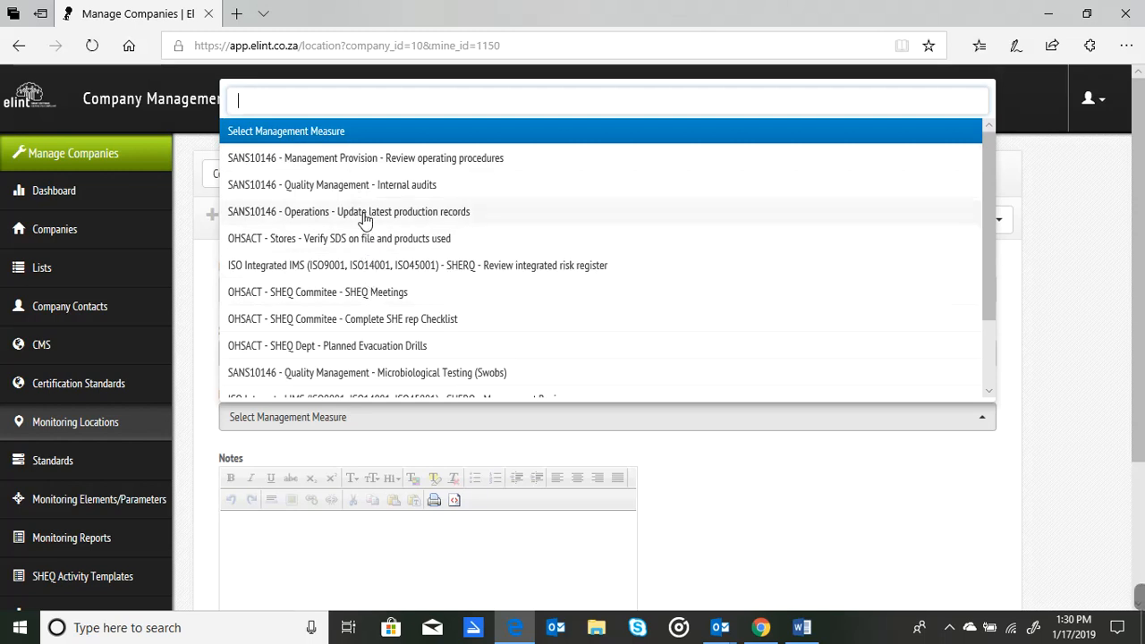
pyautogui.scroll(-2, 991, 391)
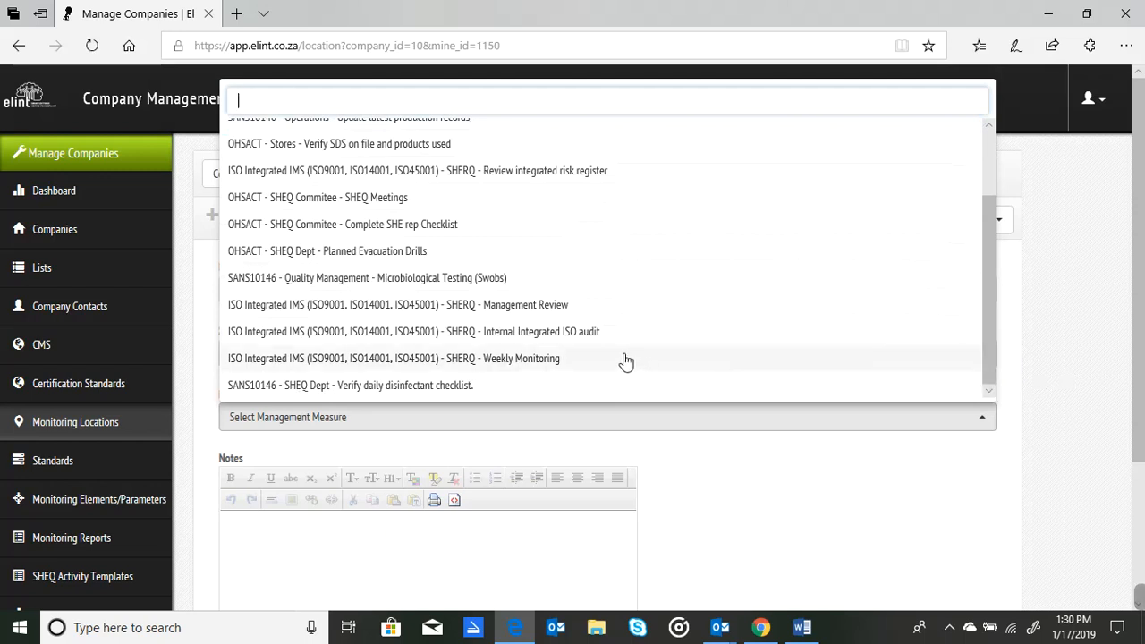
pyautogui.click(535, 360)
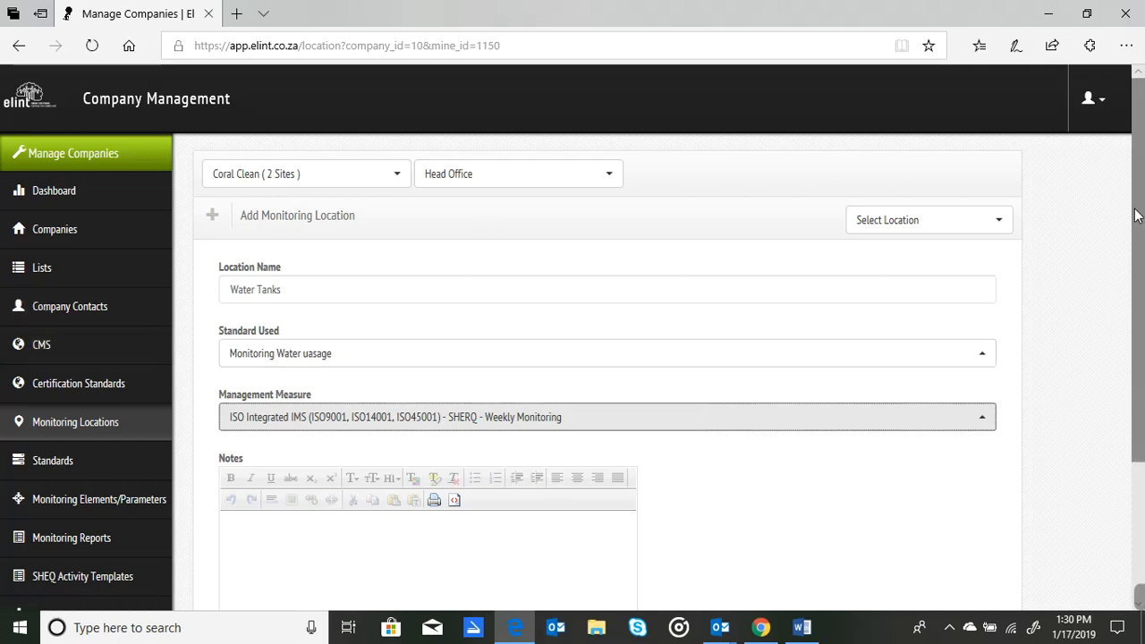
pyautogui.scroll(-3, 498, 408)
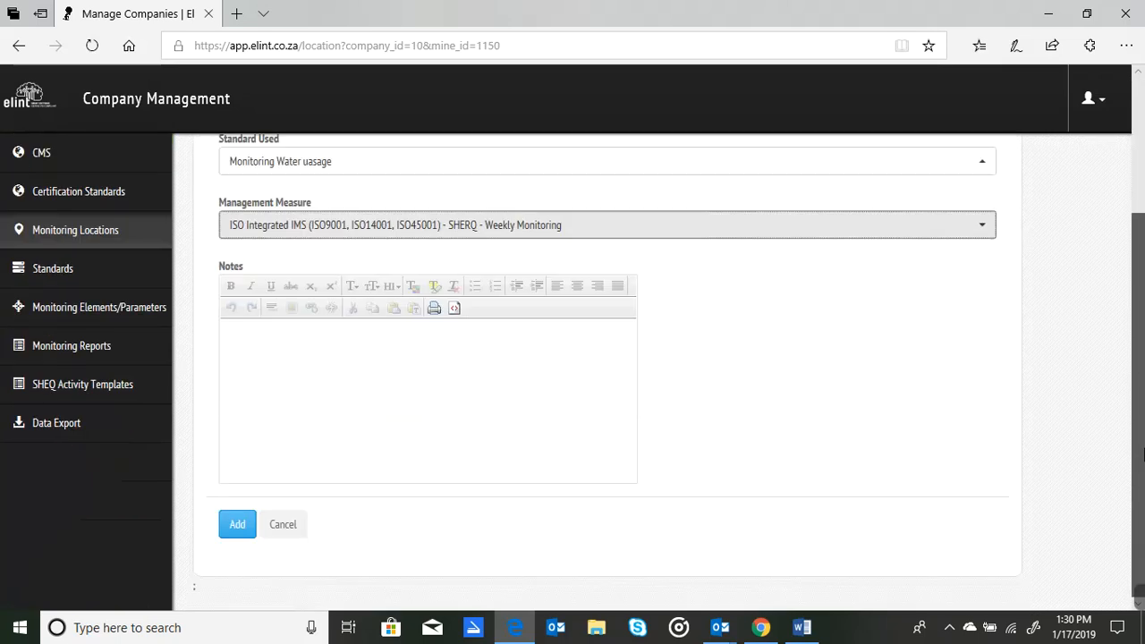
pyautogui.click(236, 526)
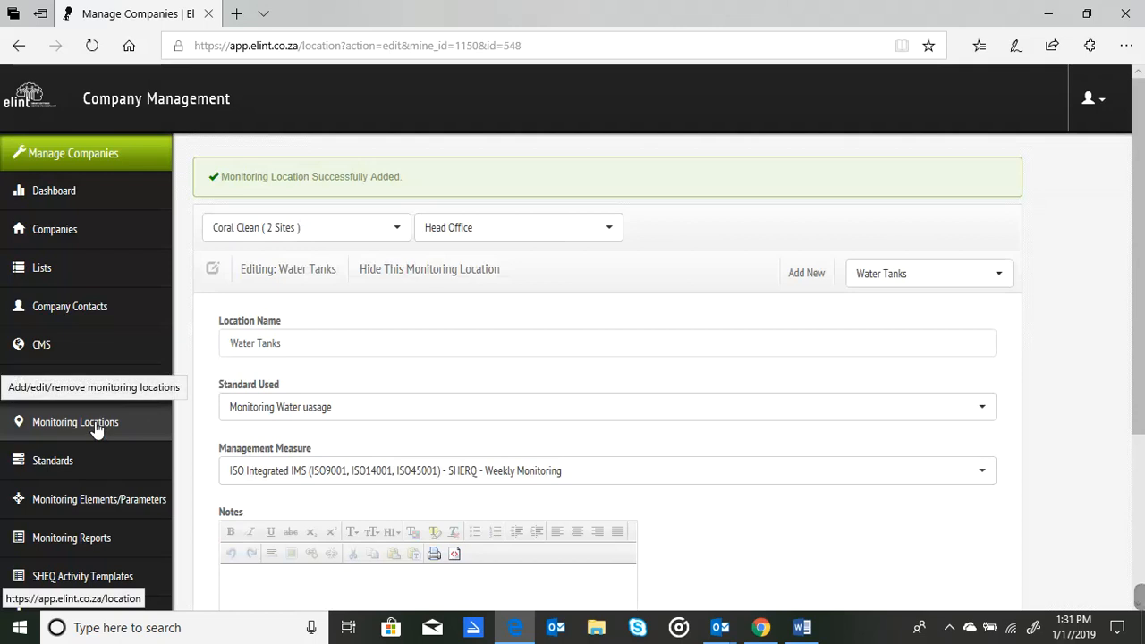
# Add a Head Office monitoring report template for the Water Tanks location with Water tank AB shown, and check the list of saved templates.
pyautogui.click(75, 547)
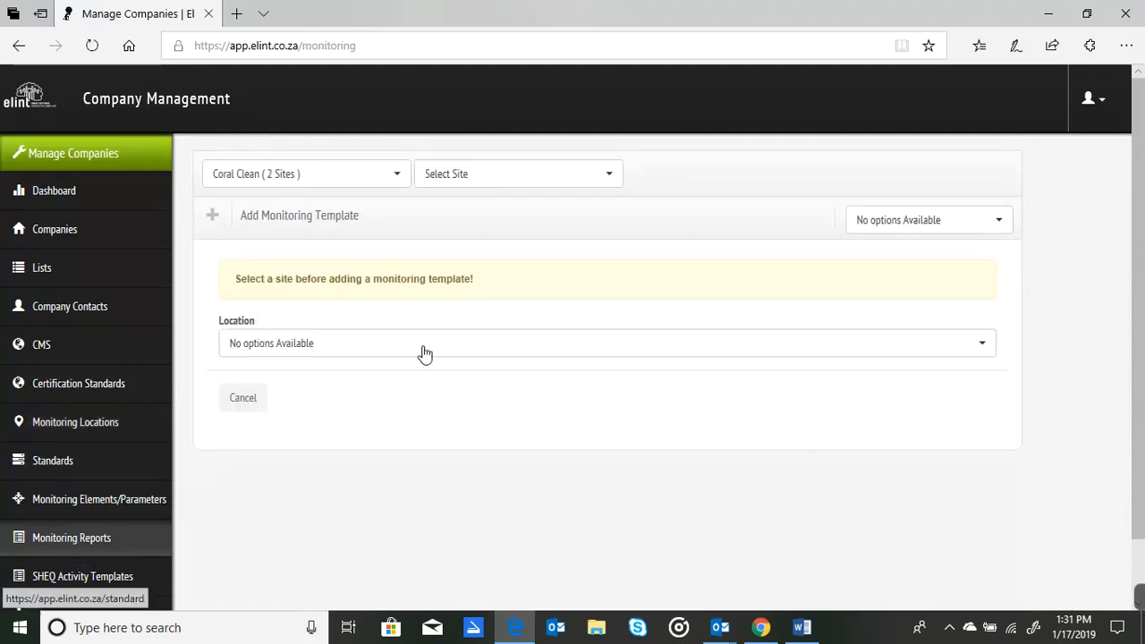
pyautogui.click(518, 185)
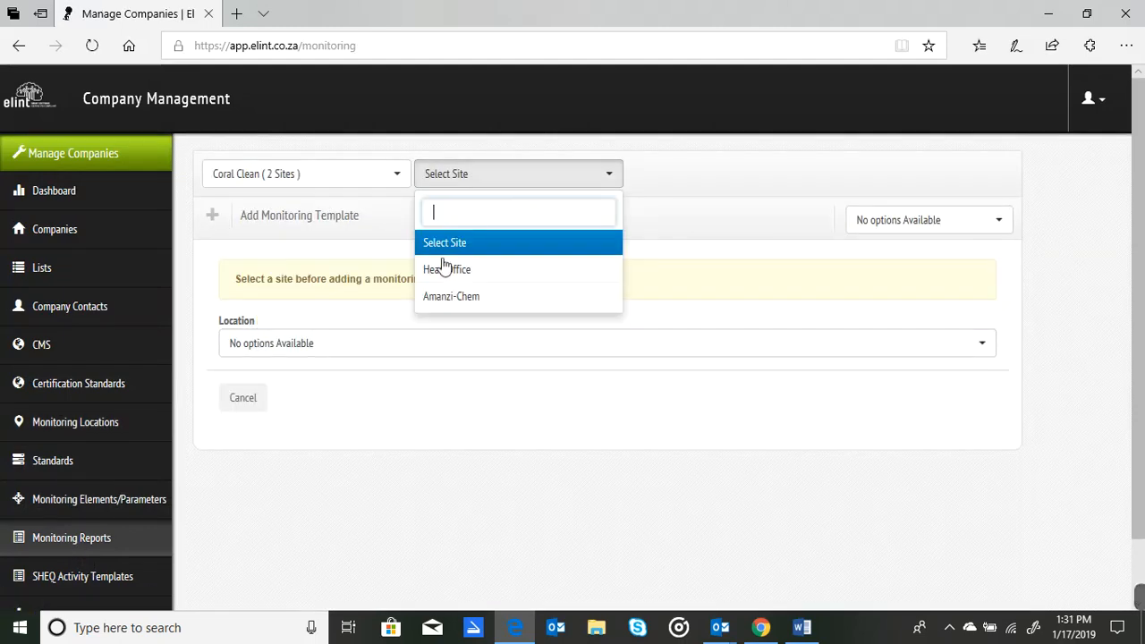
pyautogui.click(438, 270)
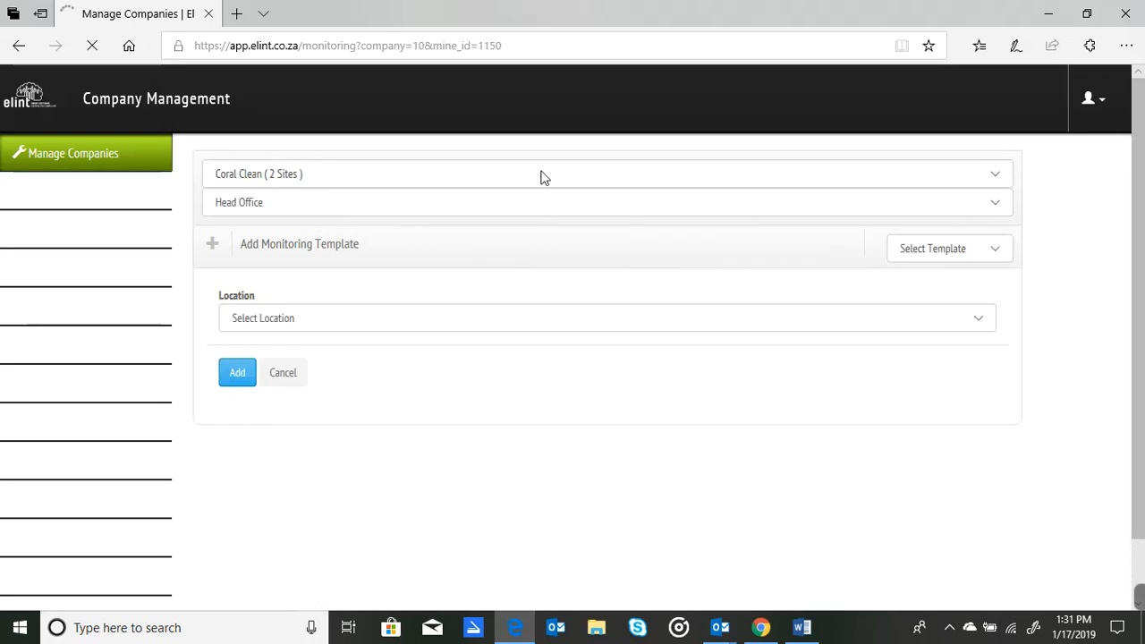
pyautogui.click(415, 290)
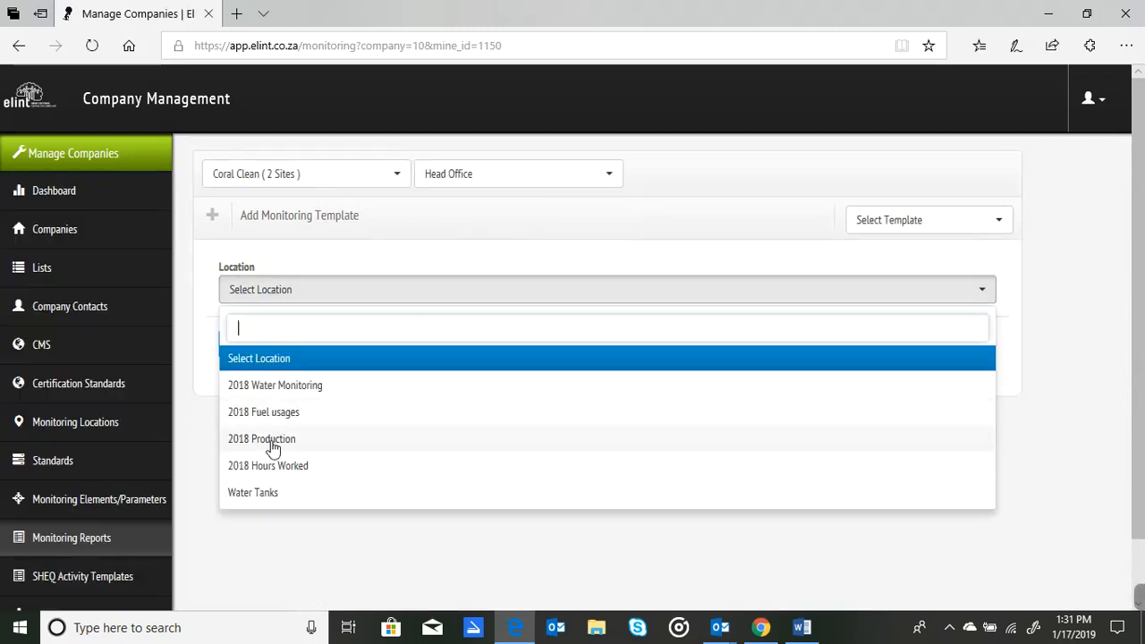
pyautogui.click(266, 495)
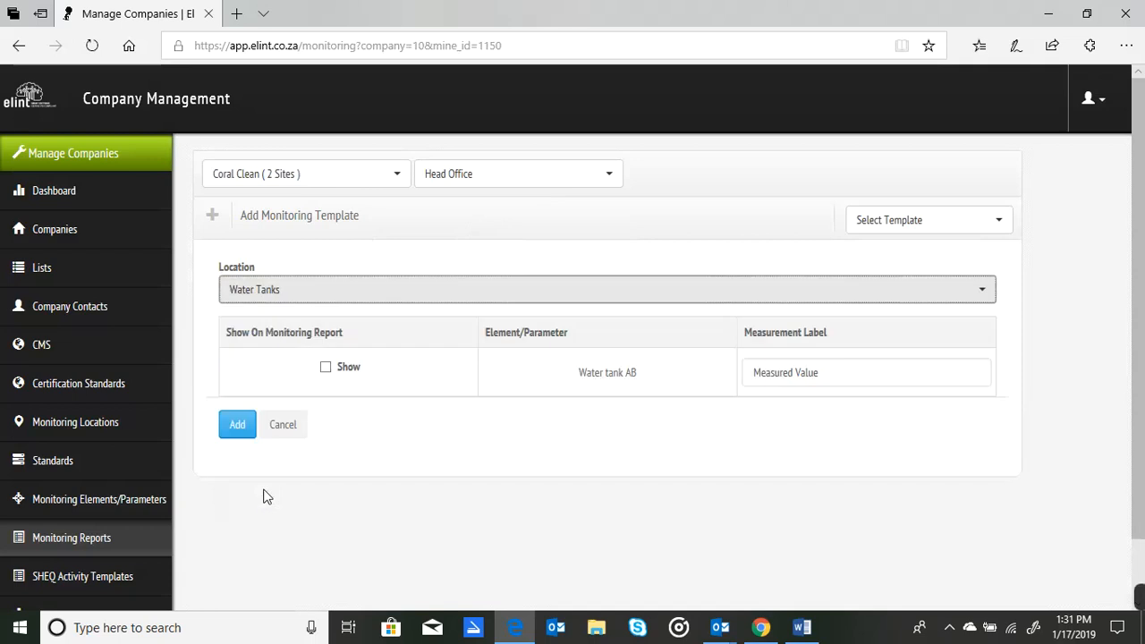
pyautogui.click(327, 370)
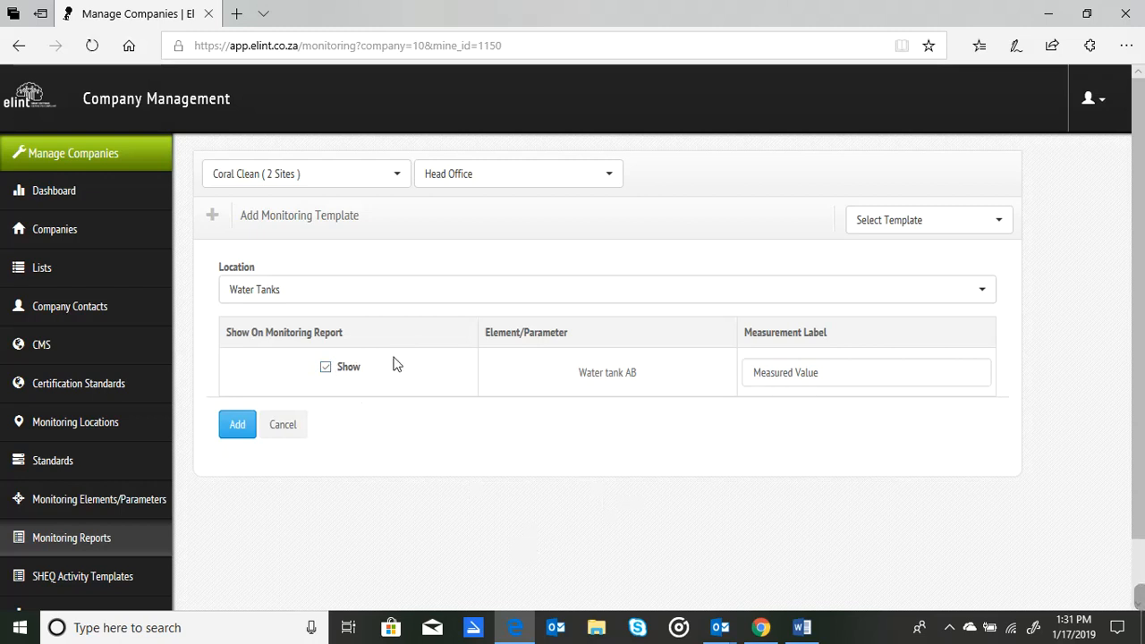
pyautogui.click(237, 425)
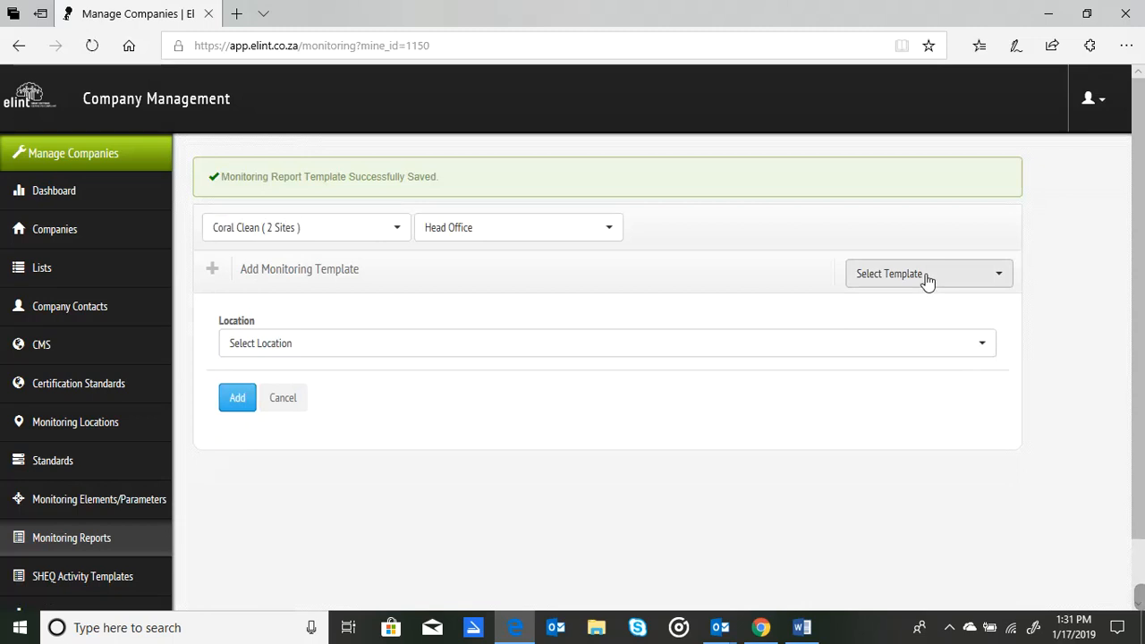
pyautogui.click(927, 274)
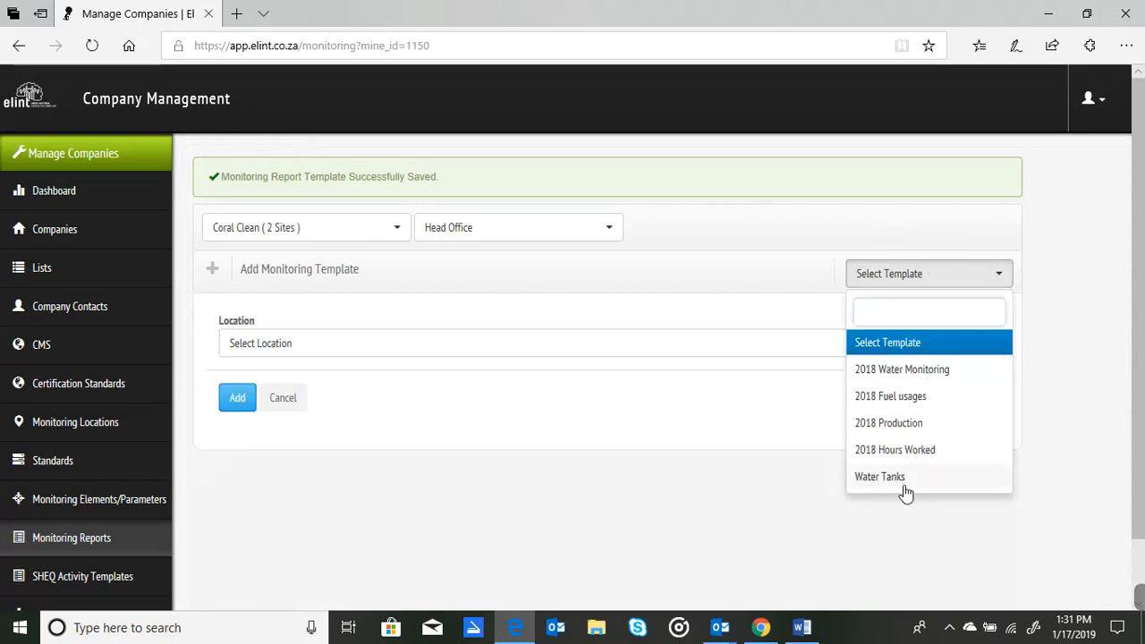
pyautogui.click(717, 412)
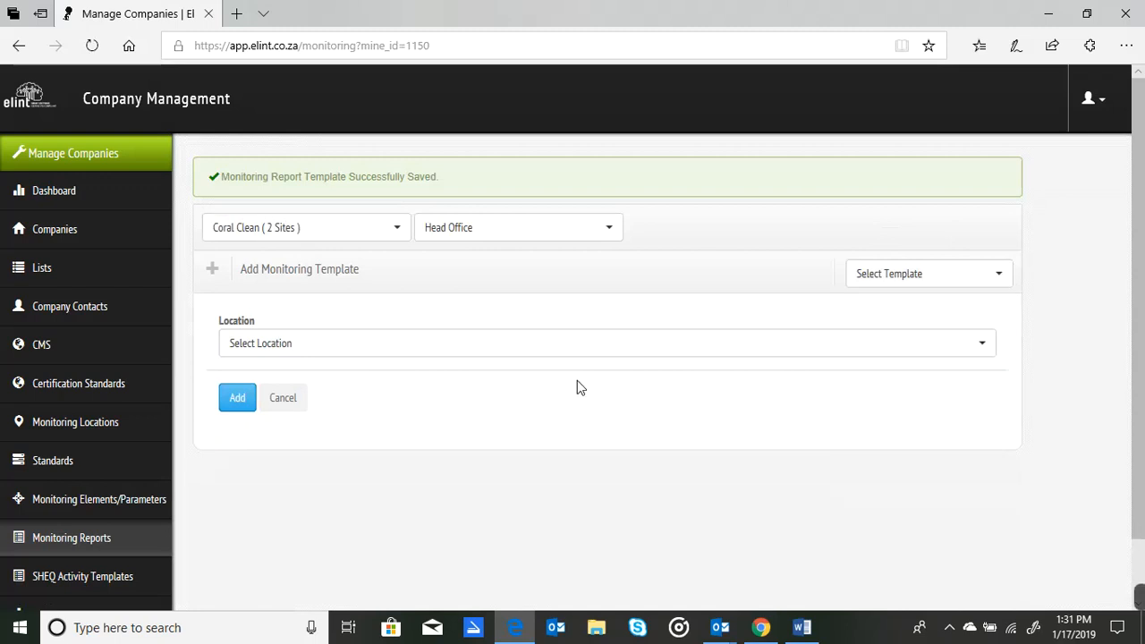
pyautogui.click(407, 342)
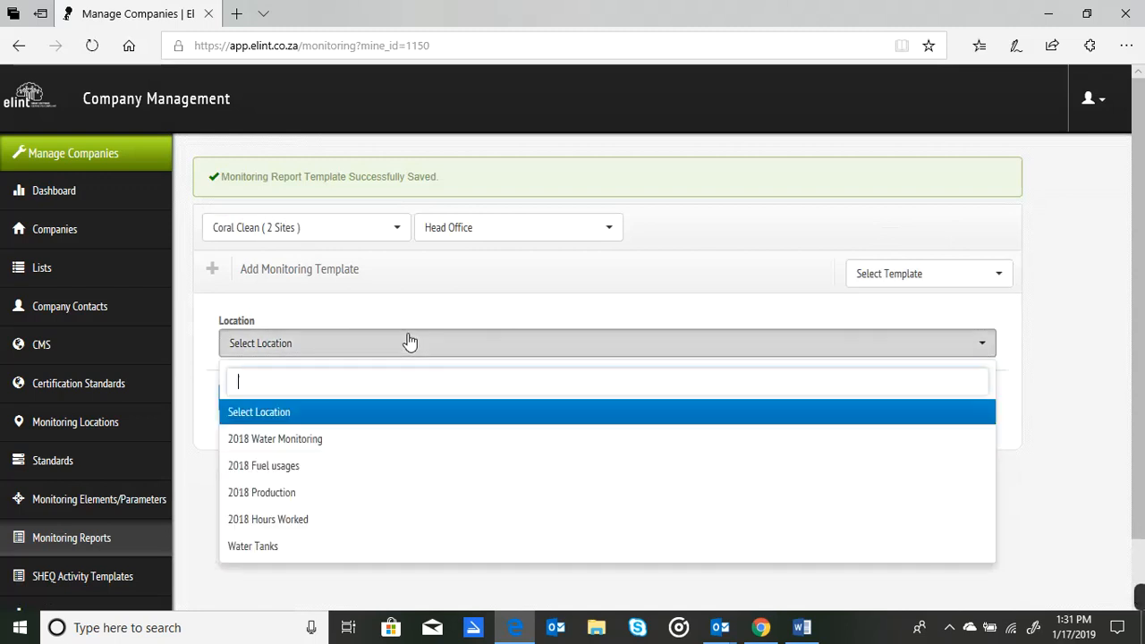
pyautogui.click(276, 494)
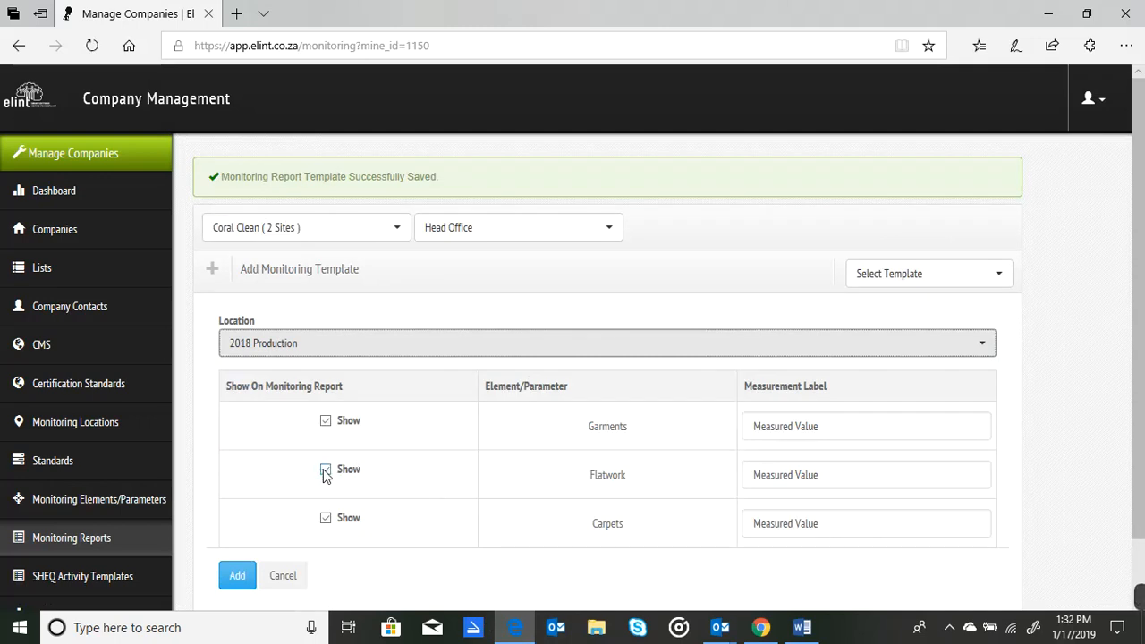
pyautogui.click(324, 519)
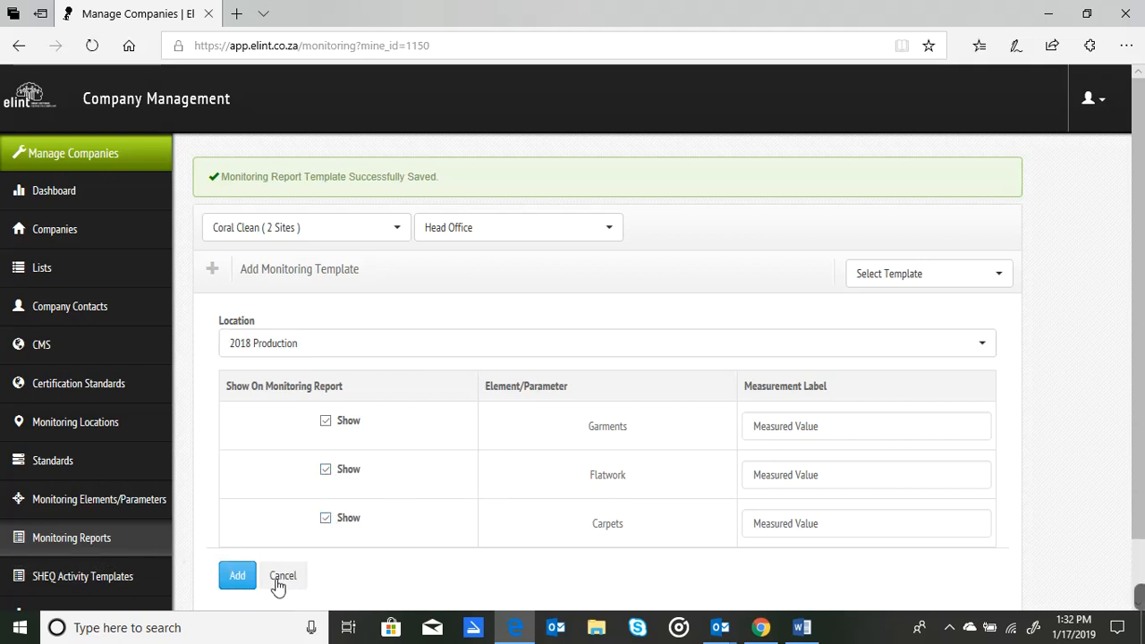
# Log in as Coral Clean's Head Office from its CMS page and open the site's list of monitoring reports.
pyautogui.click(39, 349)
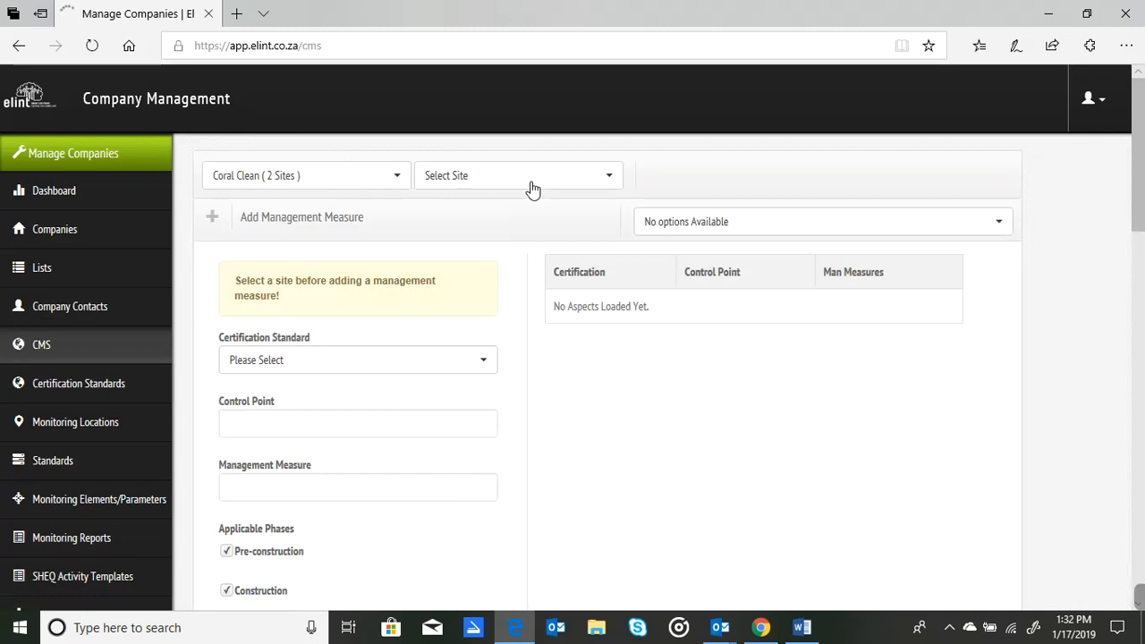
pyautogui.click(526, 186)
pyautogui.click(456, 271)
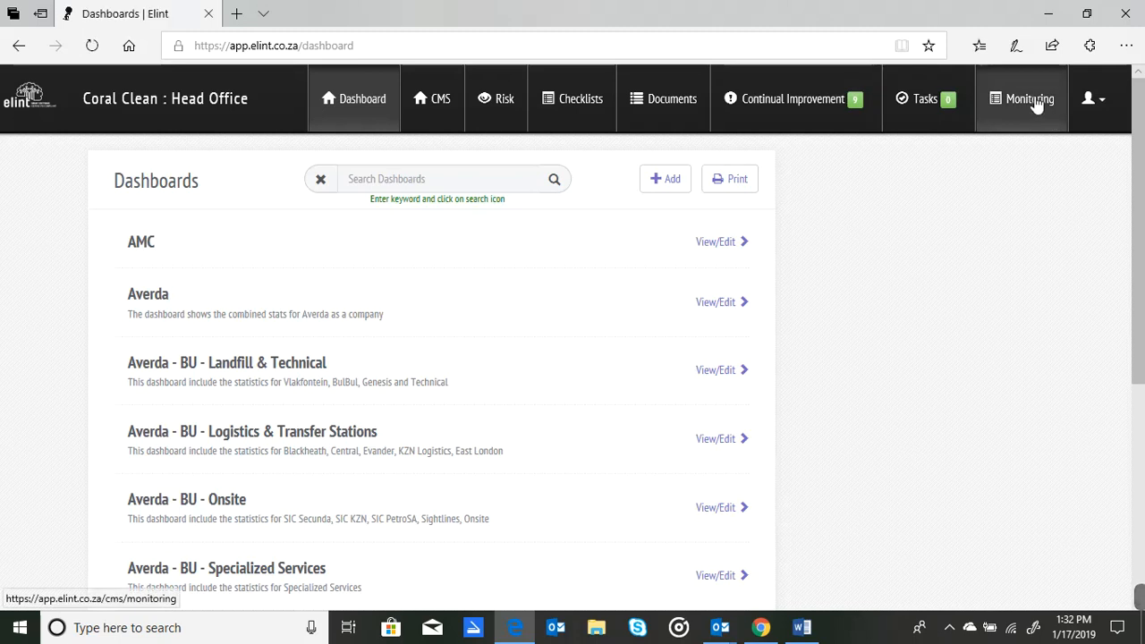
pyautogui.click(1030, 100)
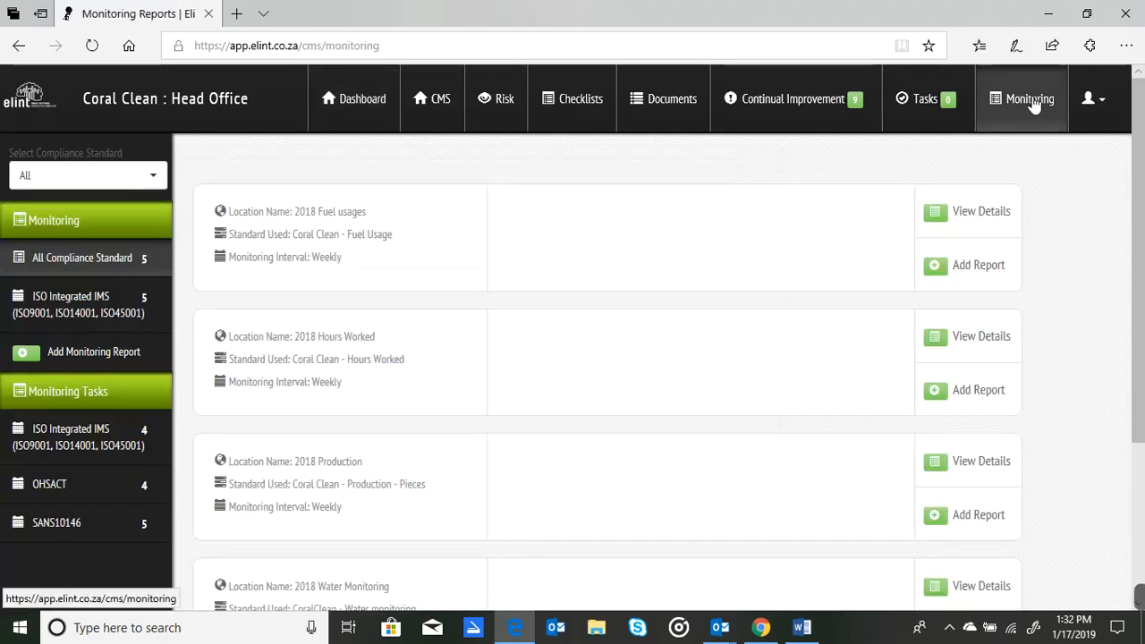
pyautogui.scroll(-1, 1141, 310)
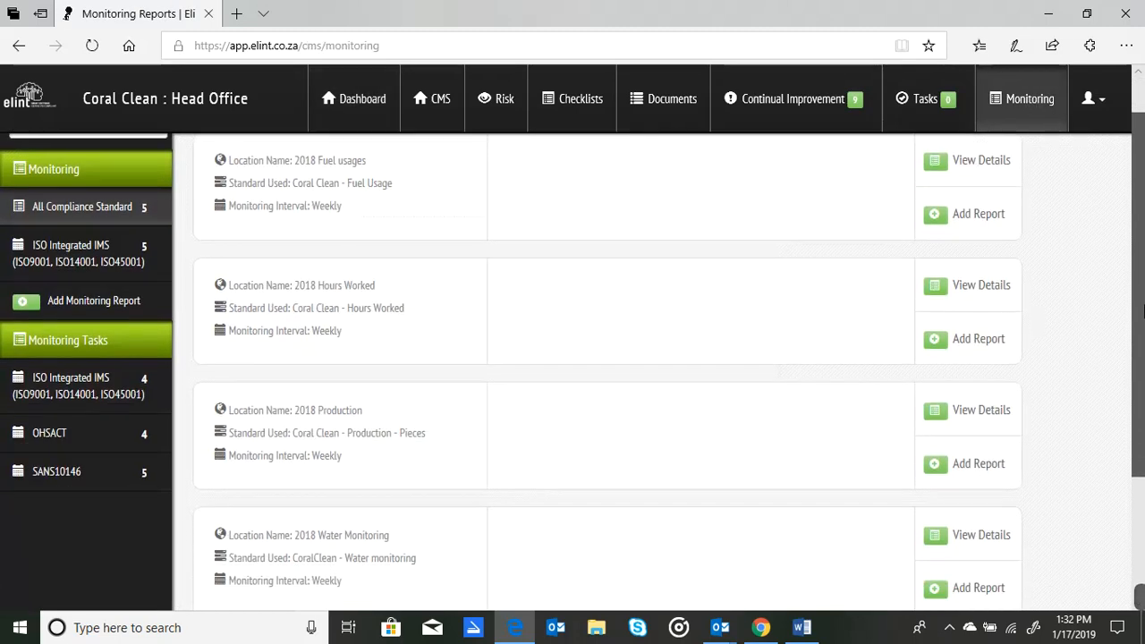
# View the monitoring details of the Water Tanks location and return to the company management backend.
pyautogui.scroll(-4, 1142, 309)
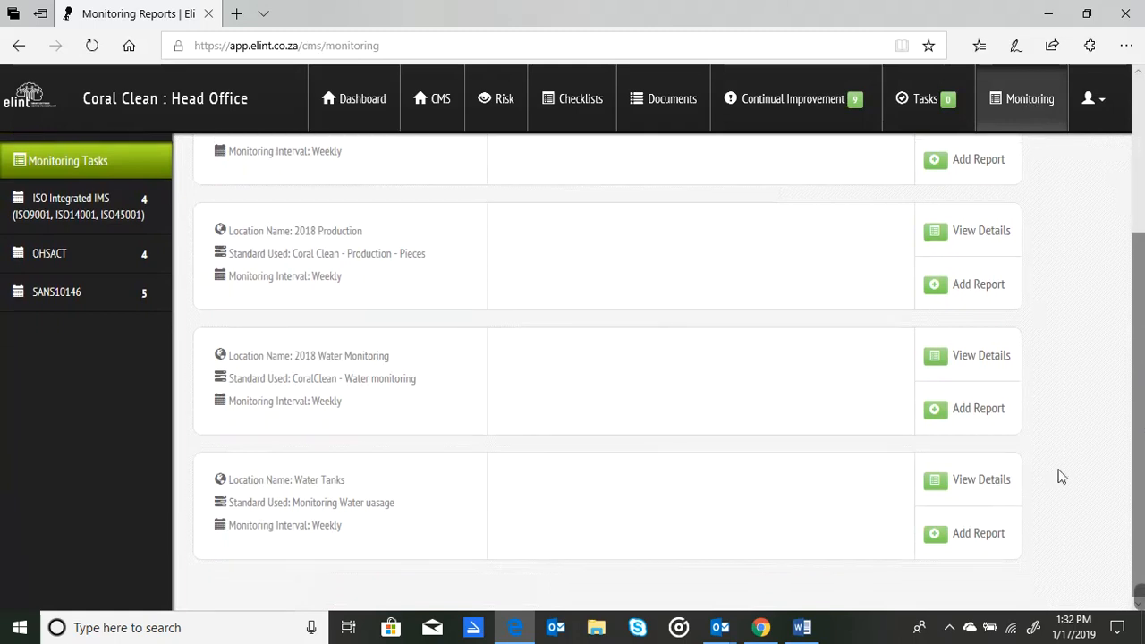
pyautogui.click(981, 488)
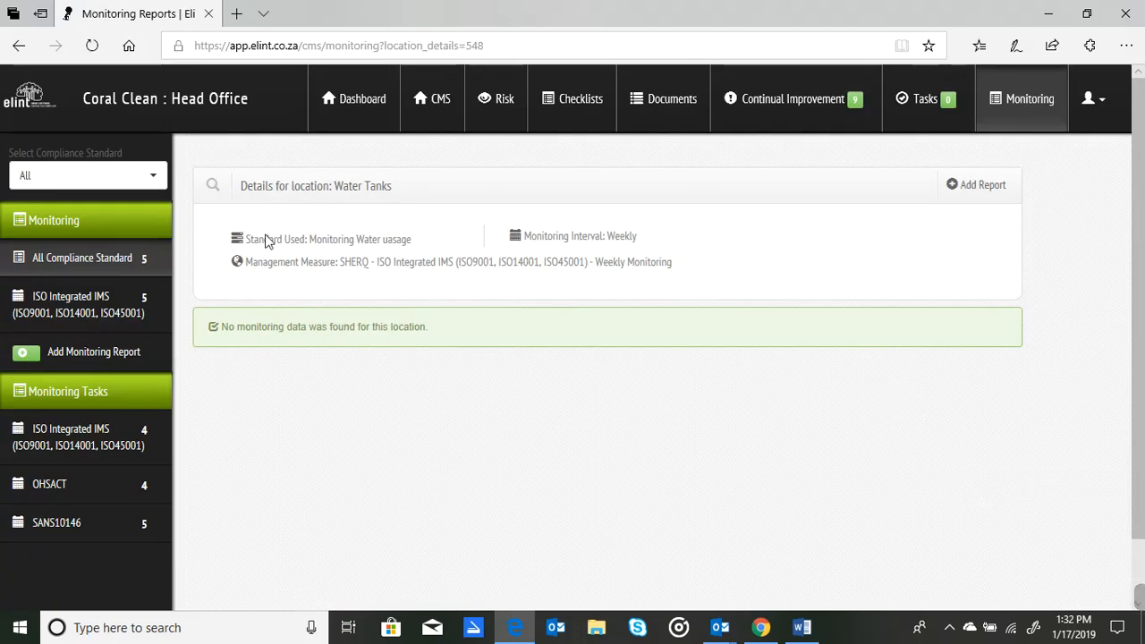
pyautogui.click(1087, 99)
pyautogui.click(1042, 215)
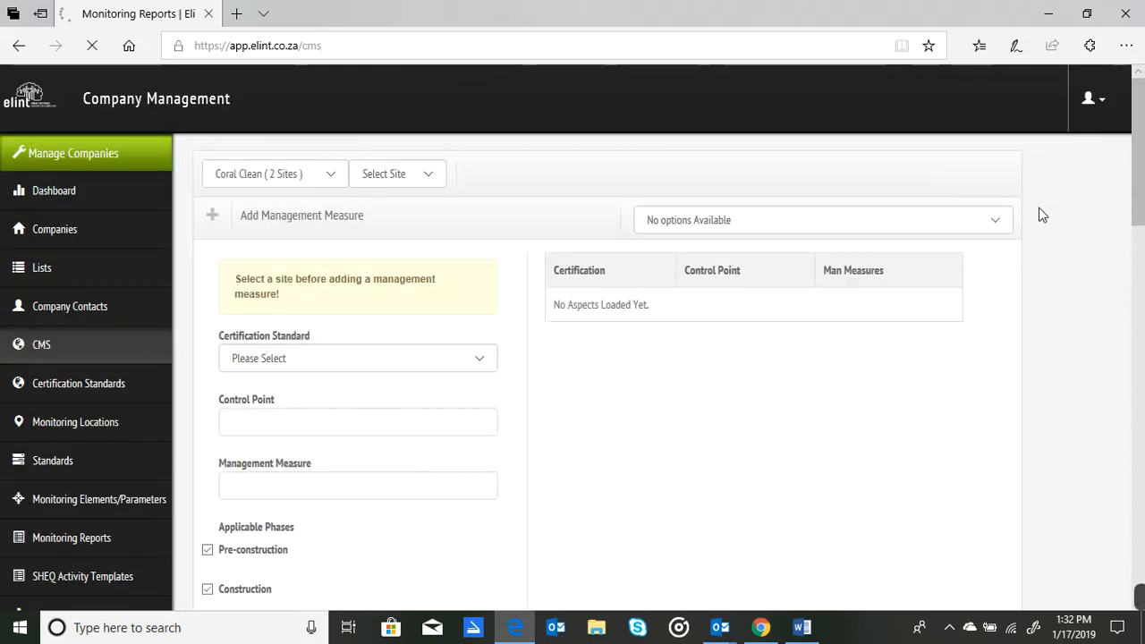
# Hide Head Office's Water Tanks monitoring report template and check its entry in the list of saved templates.
pyautogui.click(87, 541)
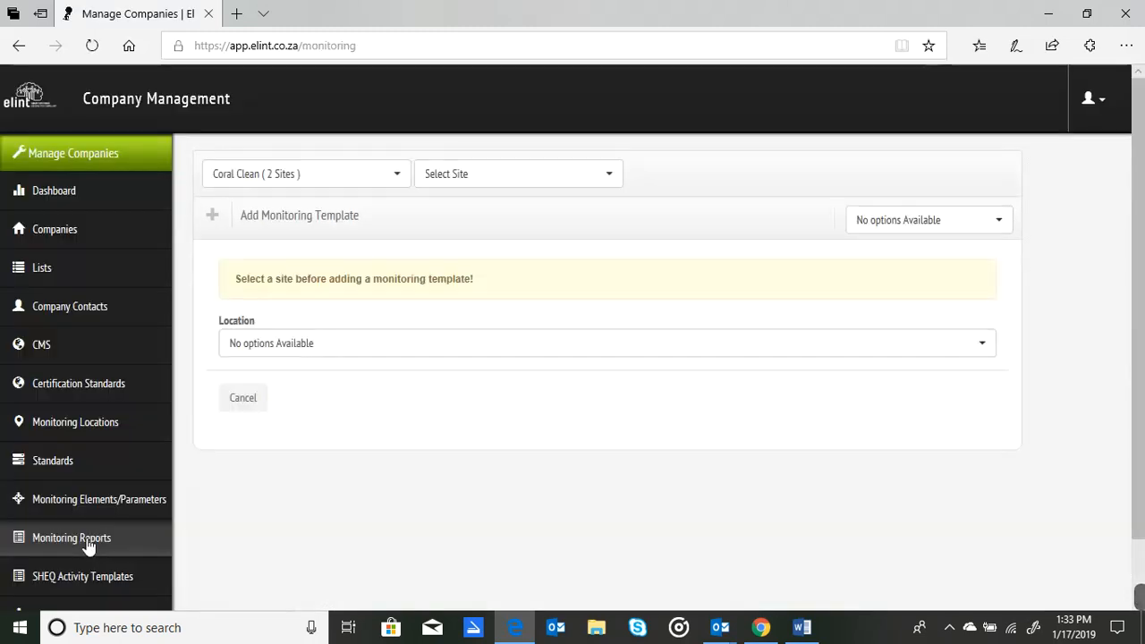
pyautogui.click(912, 229)
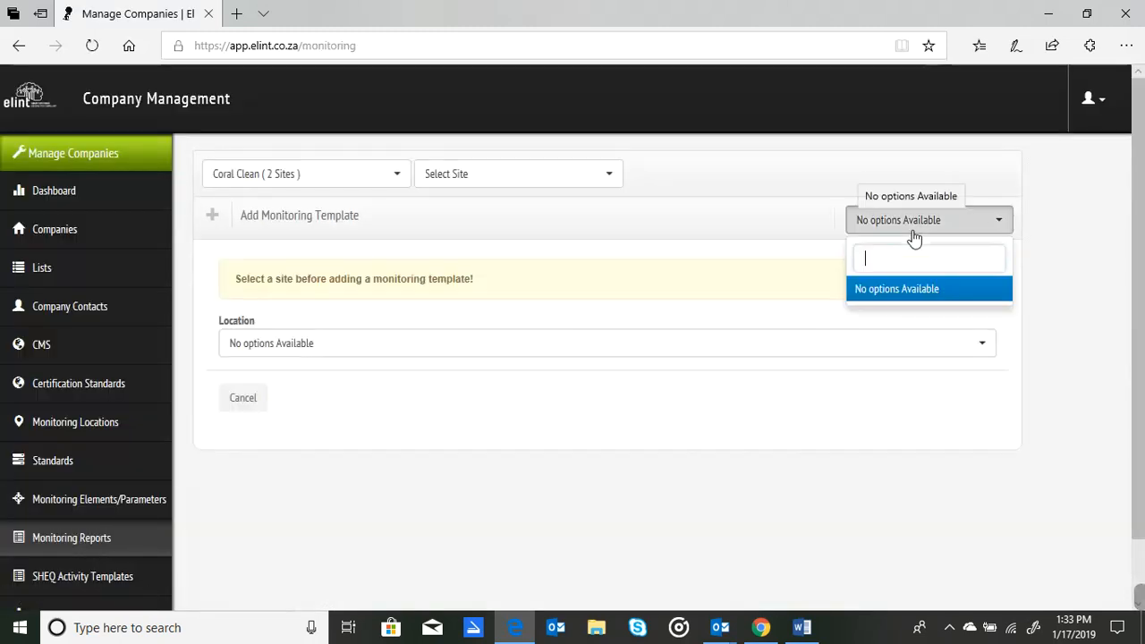
pyautogui.click(515, 170)
pyautogui.click(474, 269)
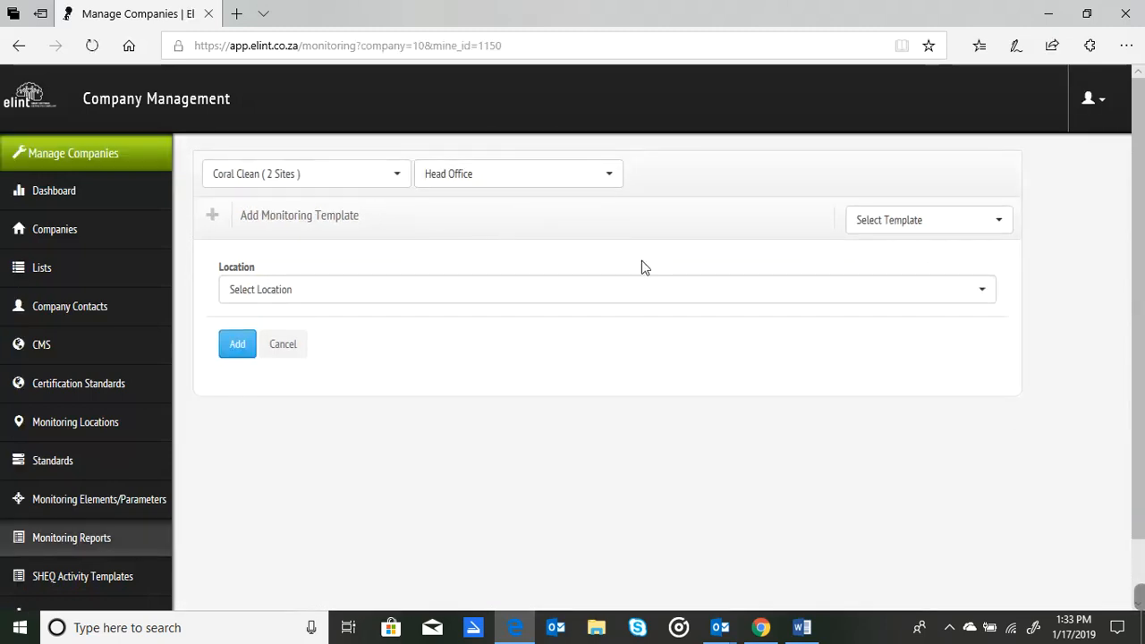
pyautogui.click(901, 231)
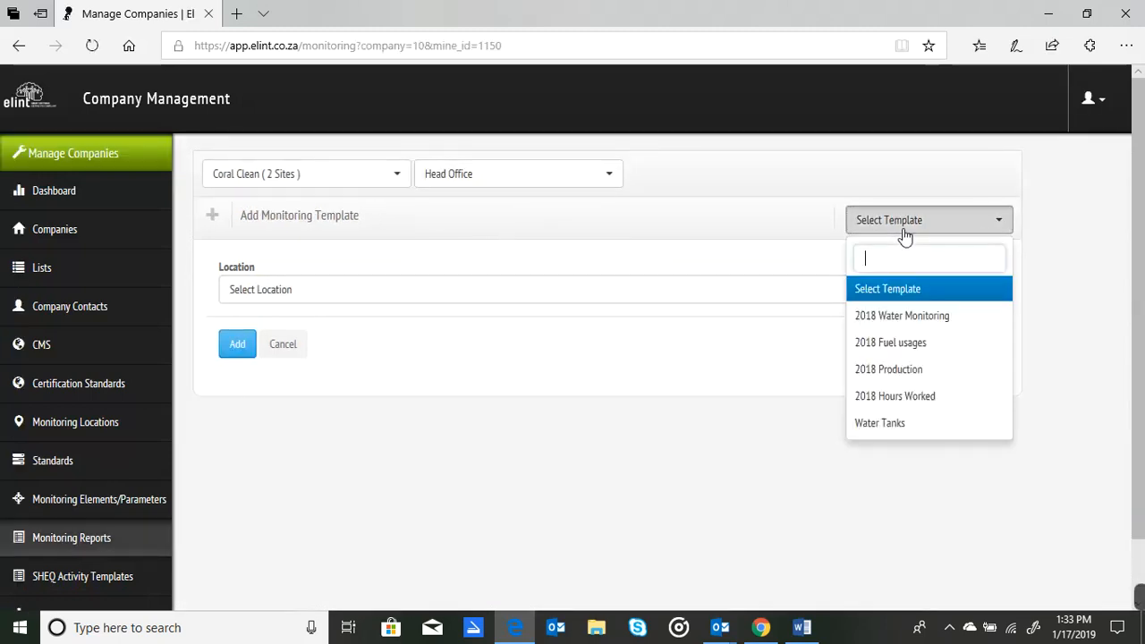
pyautogui.click(881, 424)
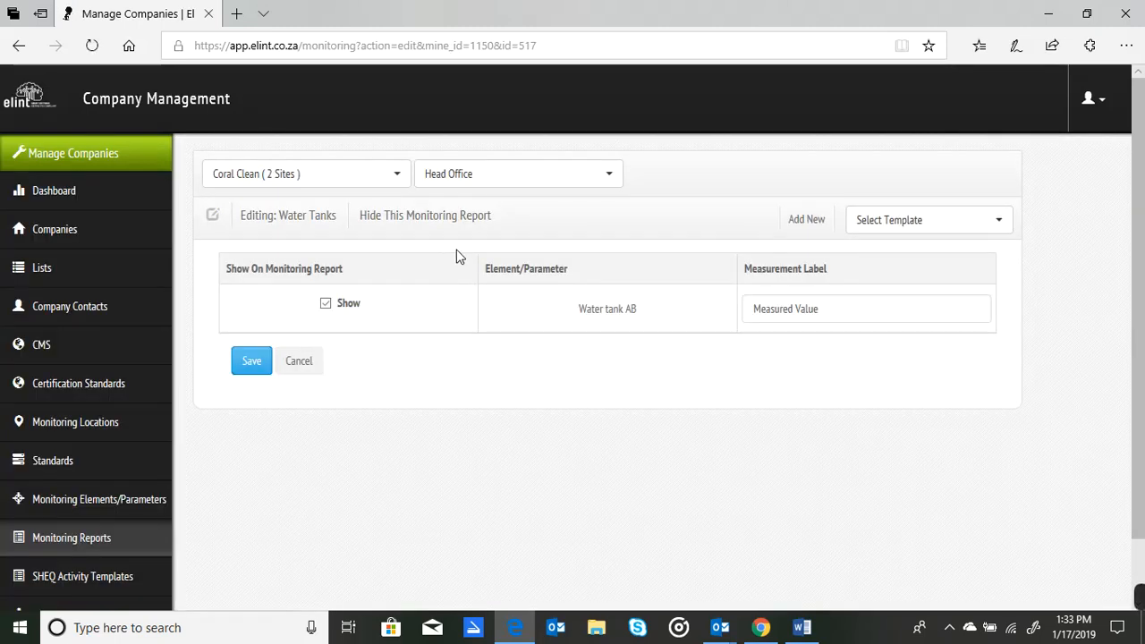
pyautogui.click(438, 222)
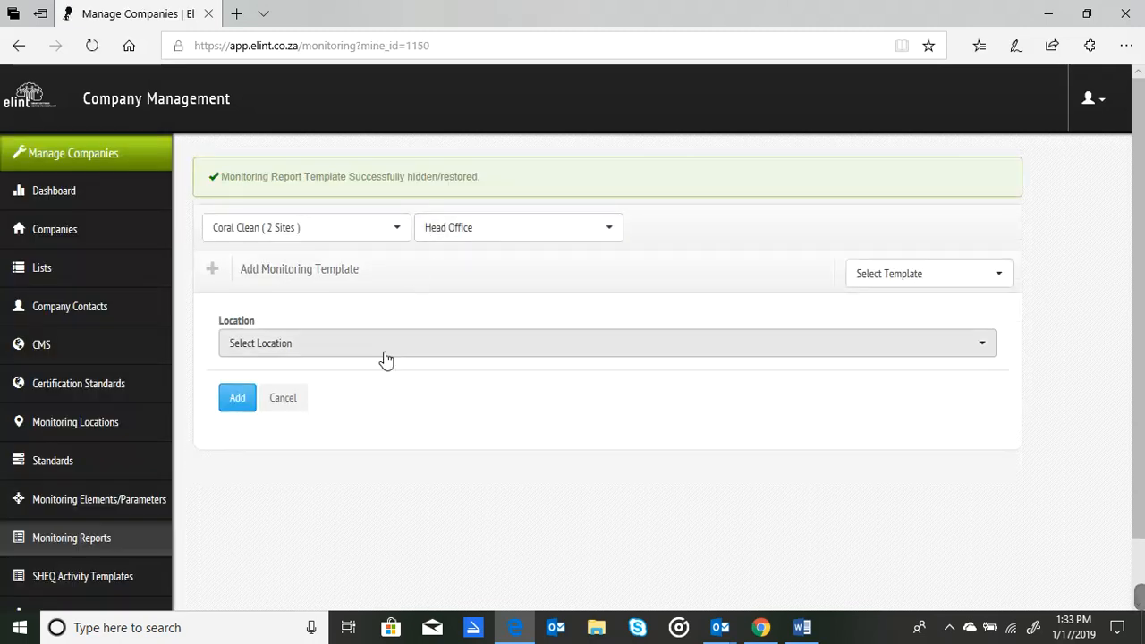
pyautogui.click(942, 286)
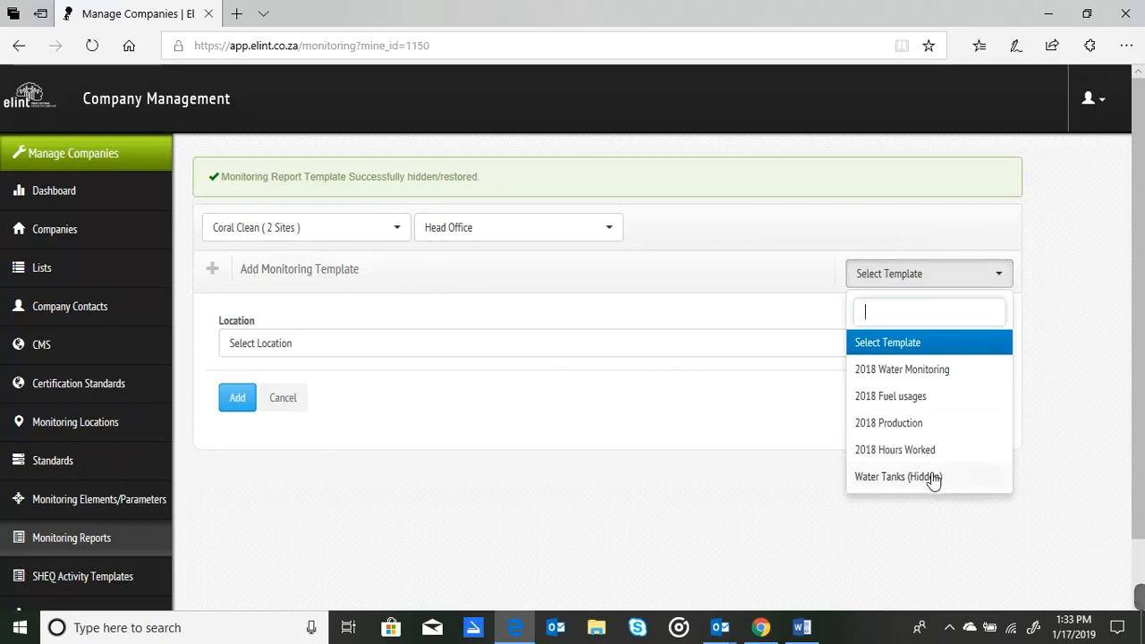
# Log in again as Coral Clean's Head Office and check its monitoring reports for the hidden Water Tanks location.
pyautogui.click(45, 346)
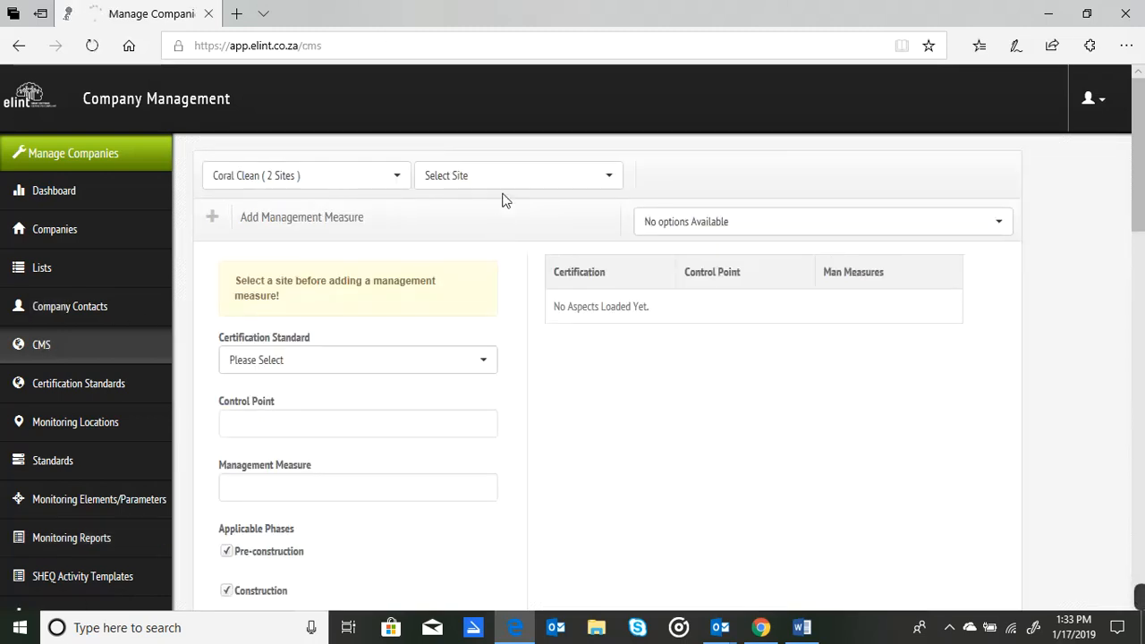
pyautogui.click(499, 181)
pyautogui.click(457, 283)
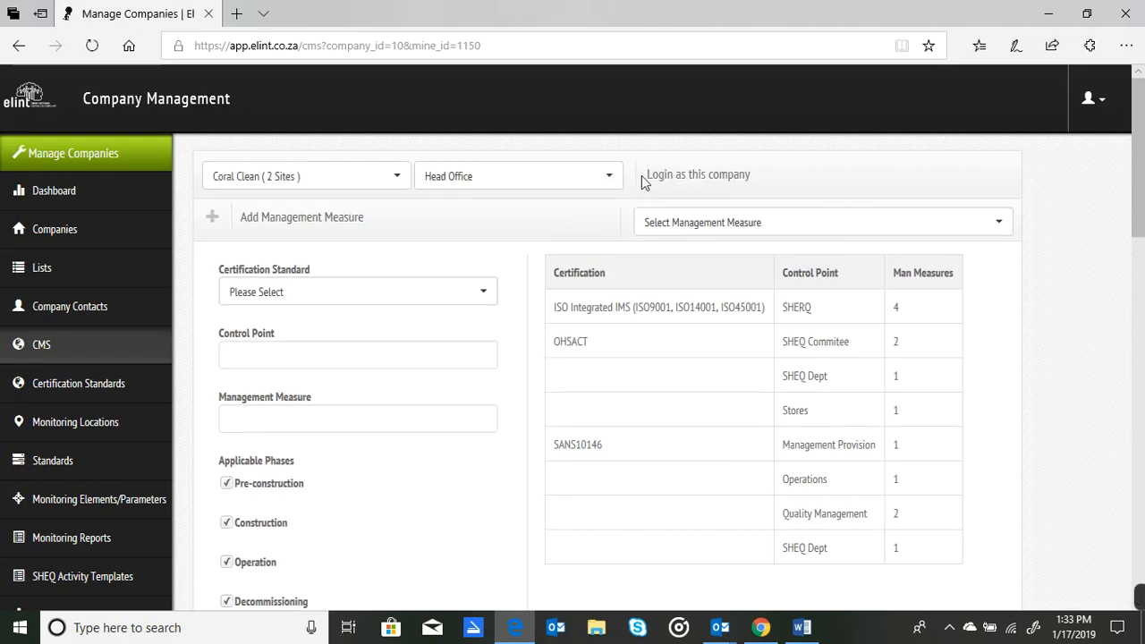
pyautogui.click(656, 175)
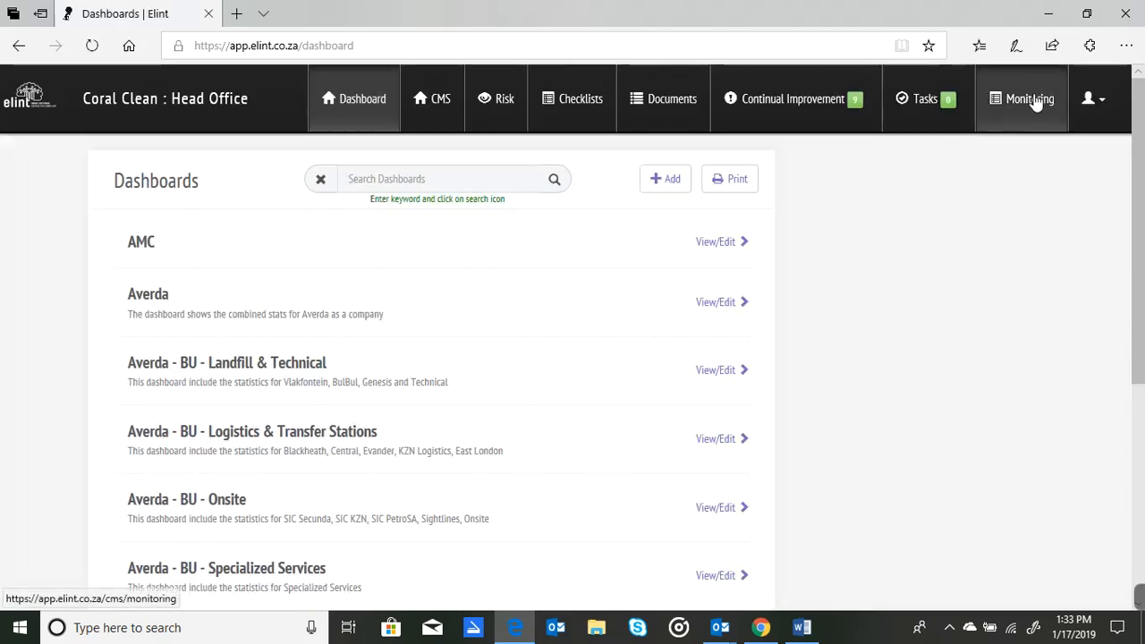
pyautogui.click(1034, 103)
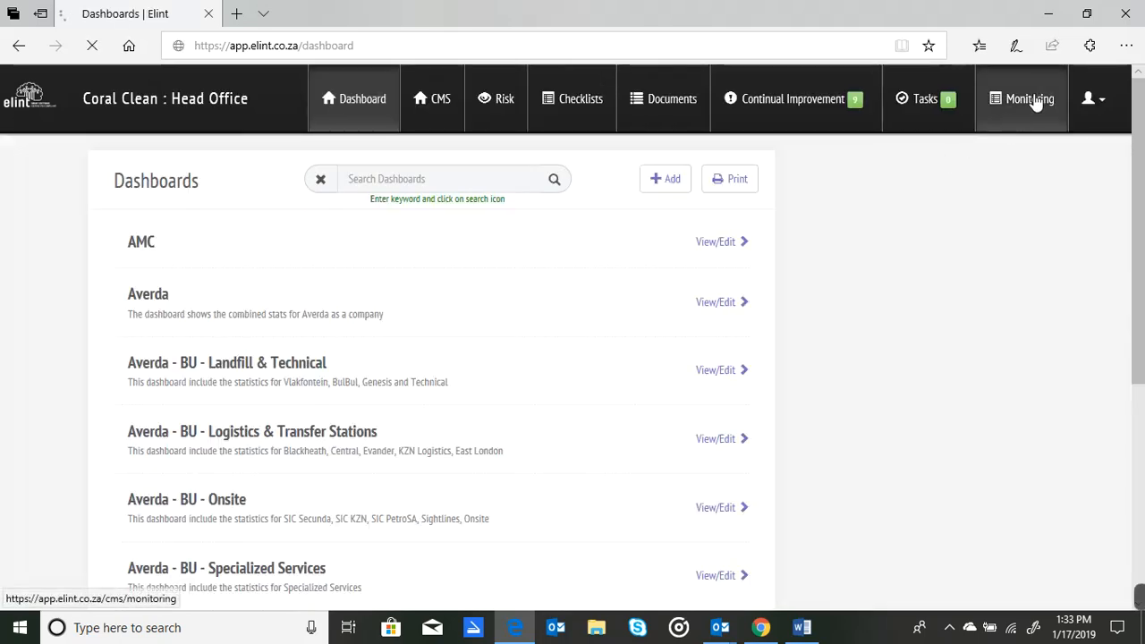
pyautogui.moveTo(1140, 110); pyautogui.dragTo(1138, 198)
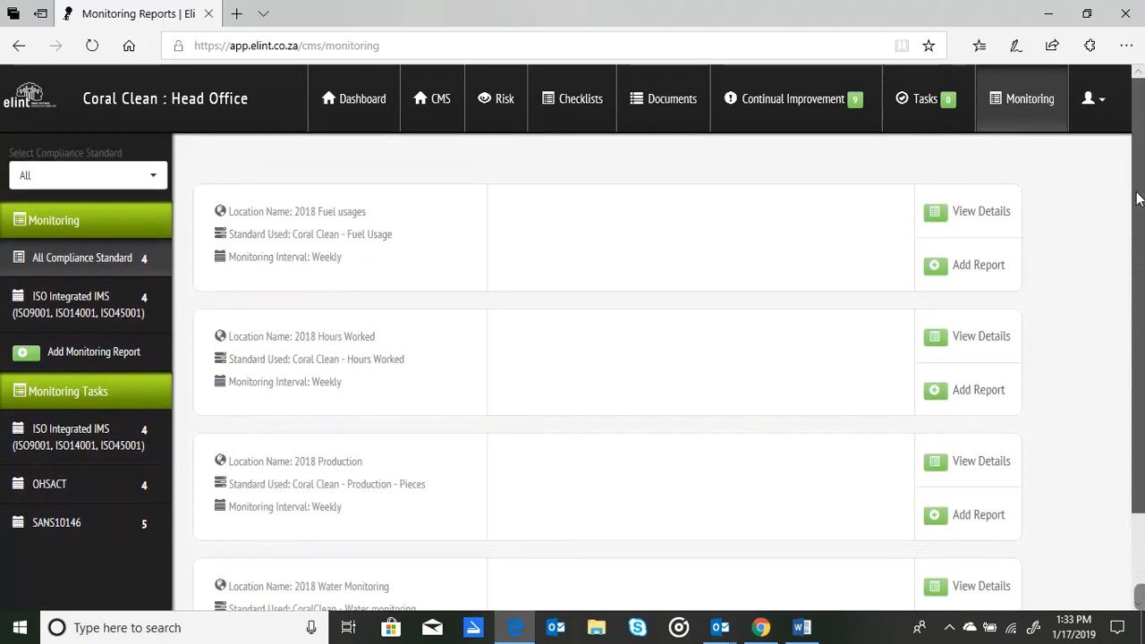
# Leave the Head Office site and return to the company management backend.
pyautogui.click(1089, 103)
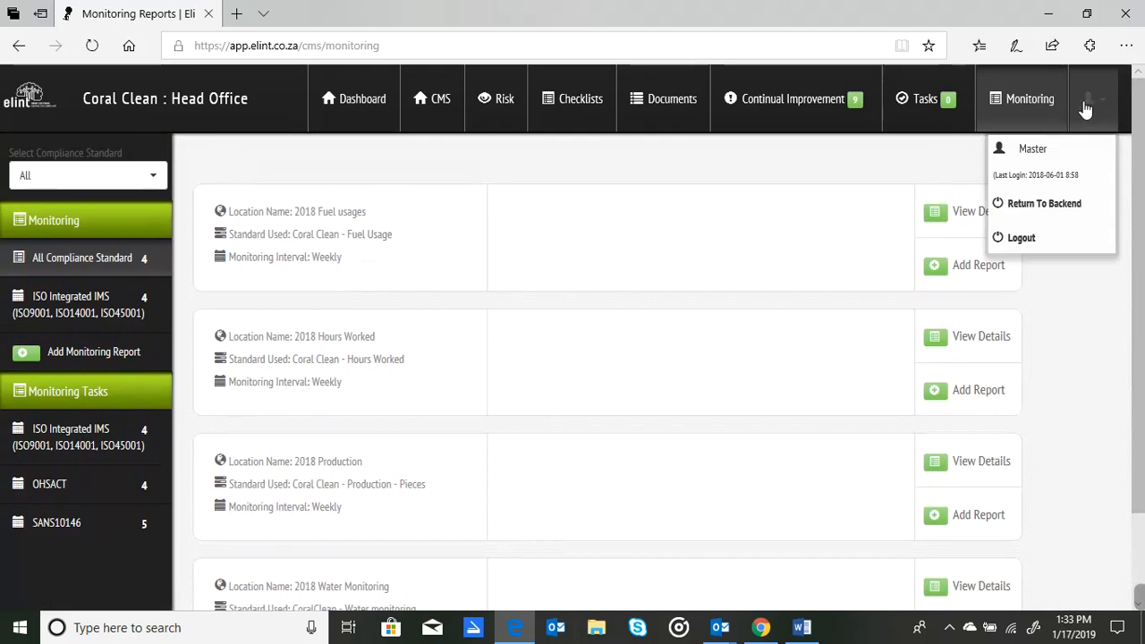
pyautogui.click(1024, 206)
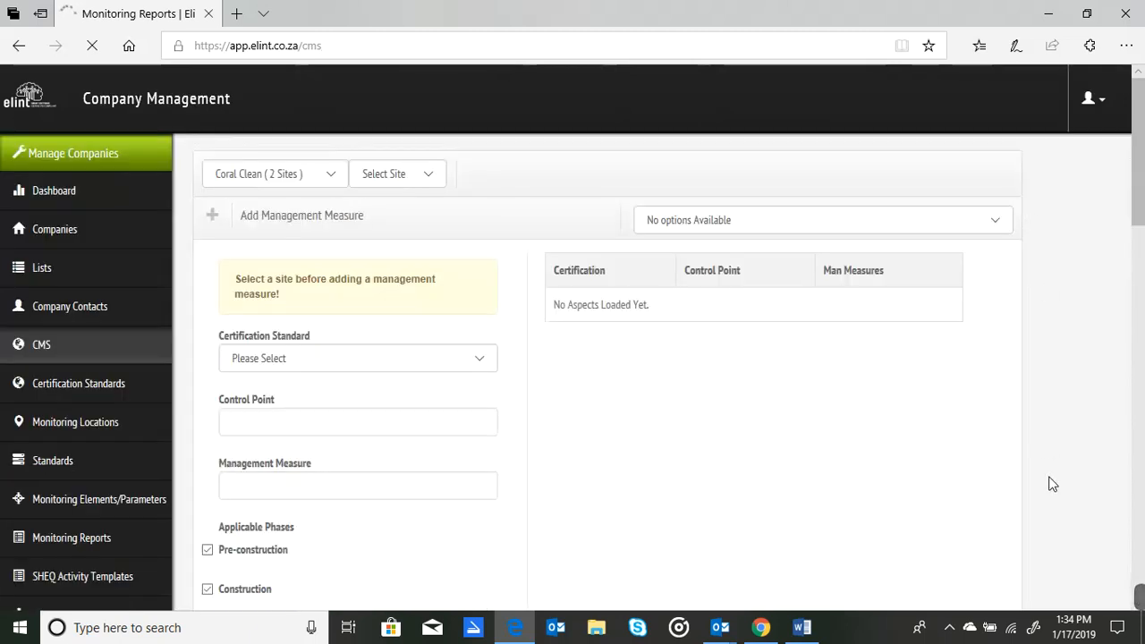
pyautogui.moveTo(1137, 597)
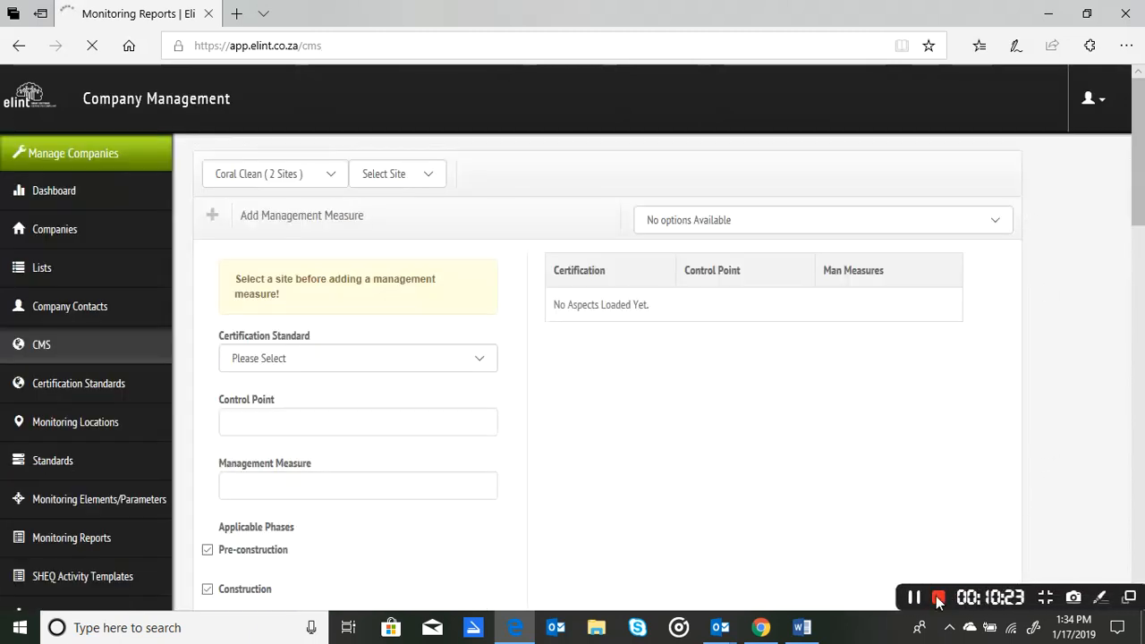